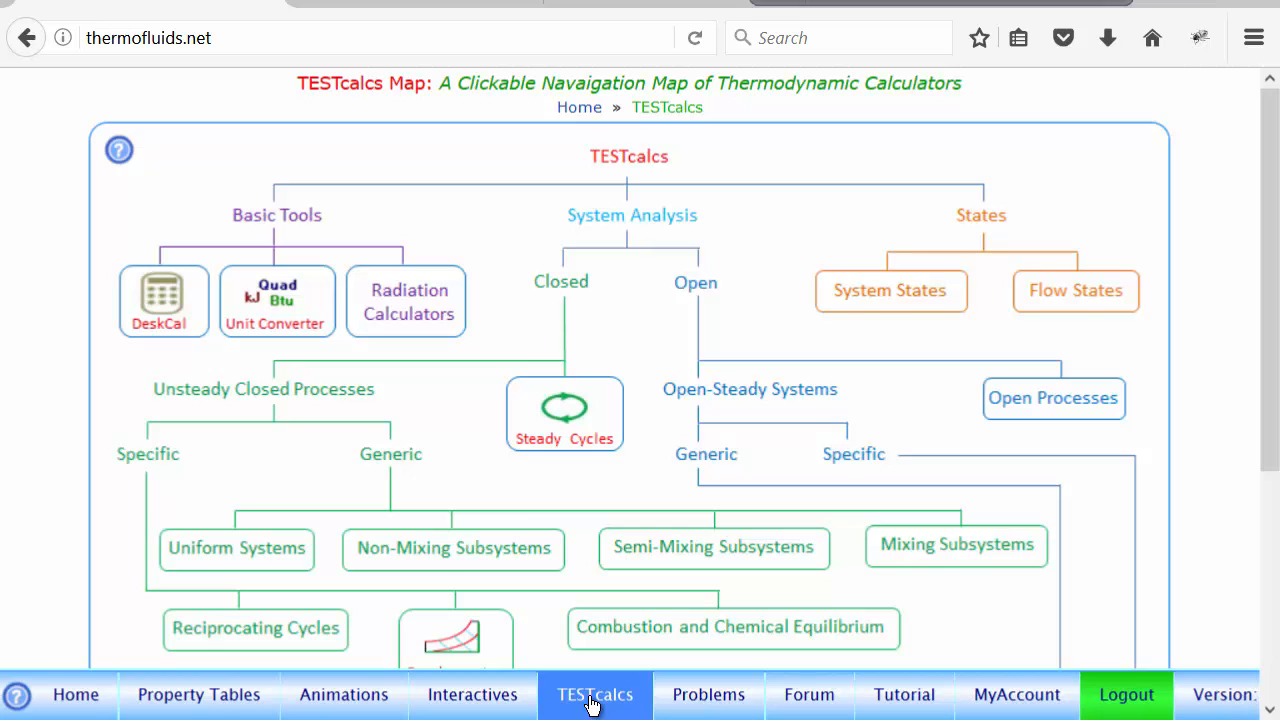
Step: Open the HTML5 TESTapp for single-flow open-steady systems using the PC (phase-change) model
{"action": "scroll", "coordinate": [840, 351], "scroll_direction": "down", "scroll_amount": 3}
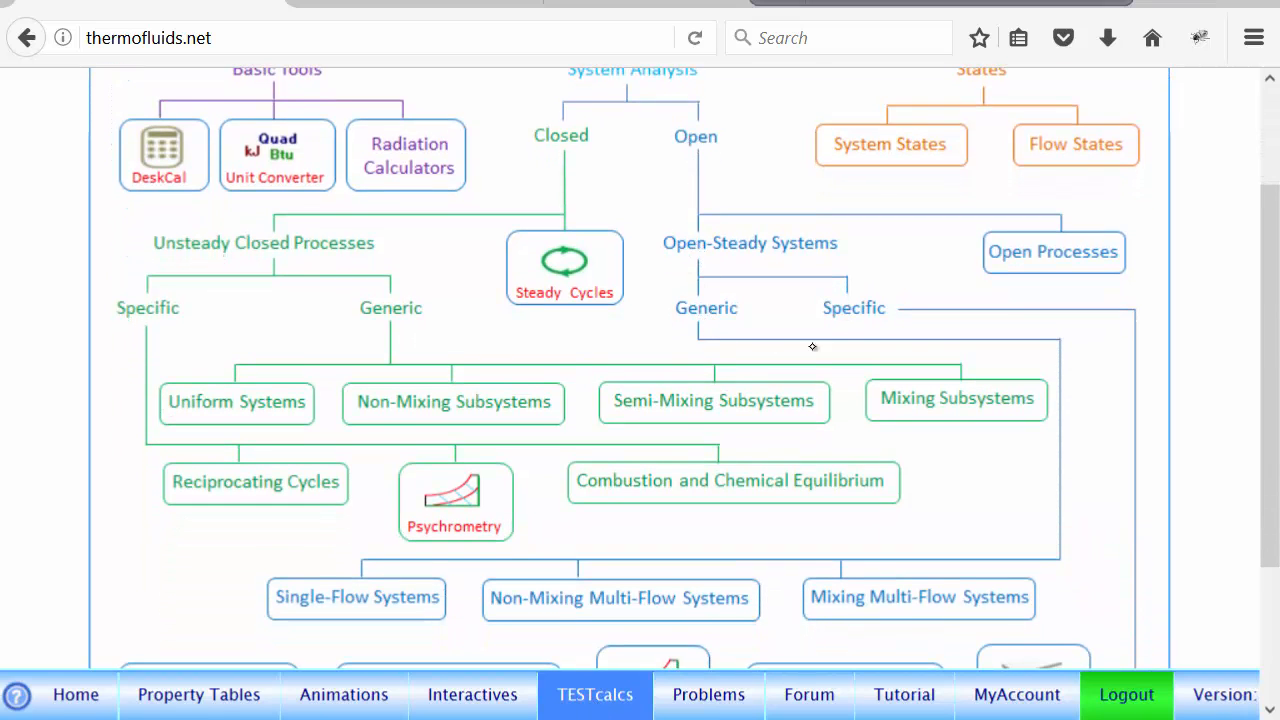
{"action": "left_click", "coordinate": [366, 597]}
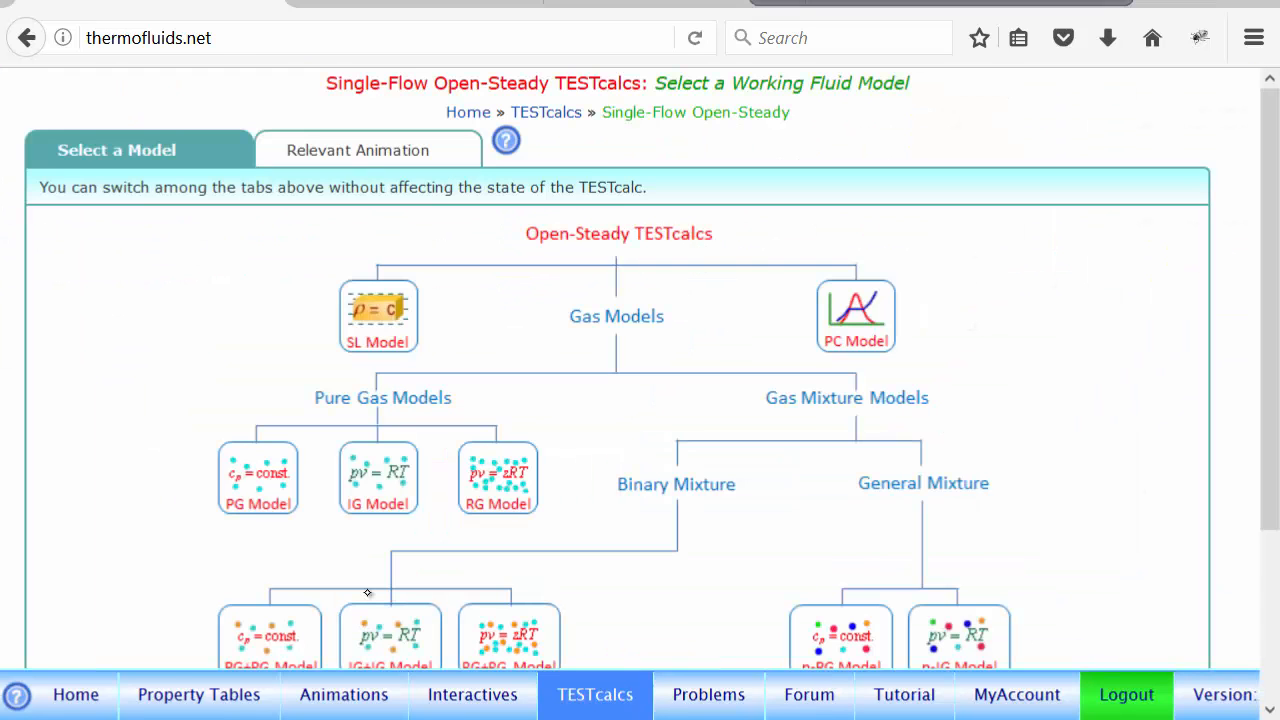
{"action": "left_click", "coordinate": [860, 320]}
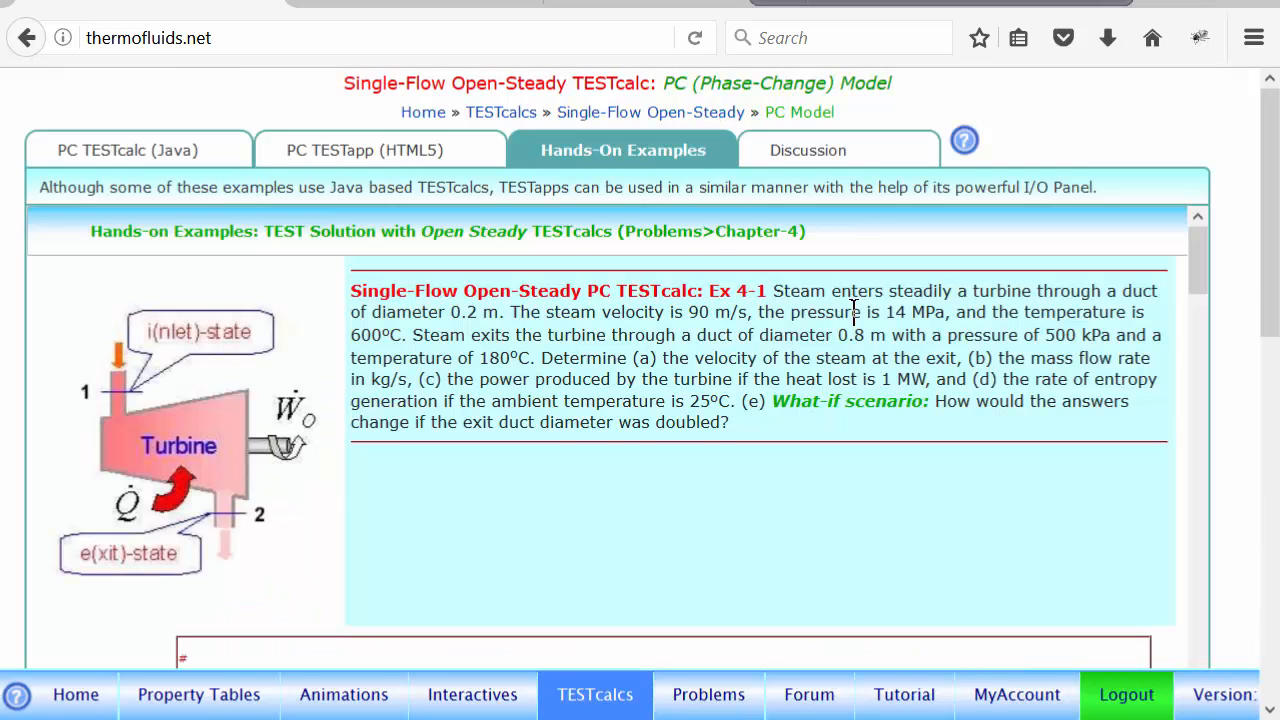
{"action": "left_click", "coordinate": [352, 165]}
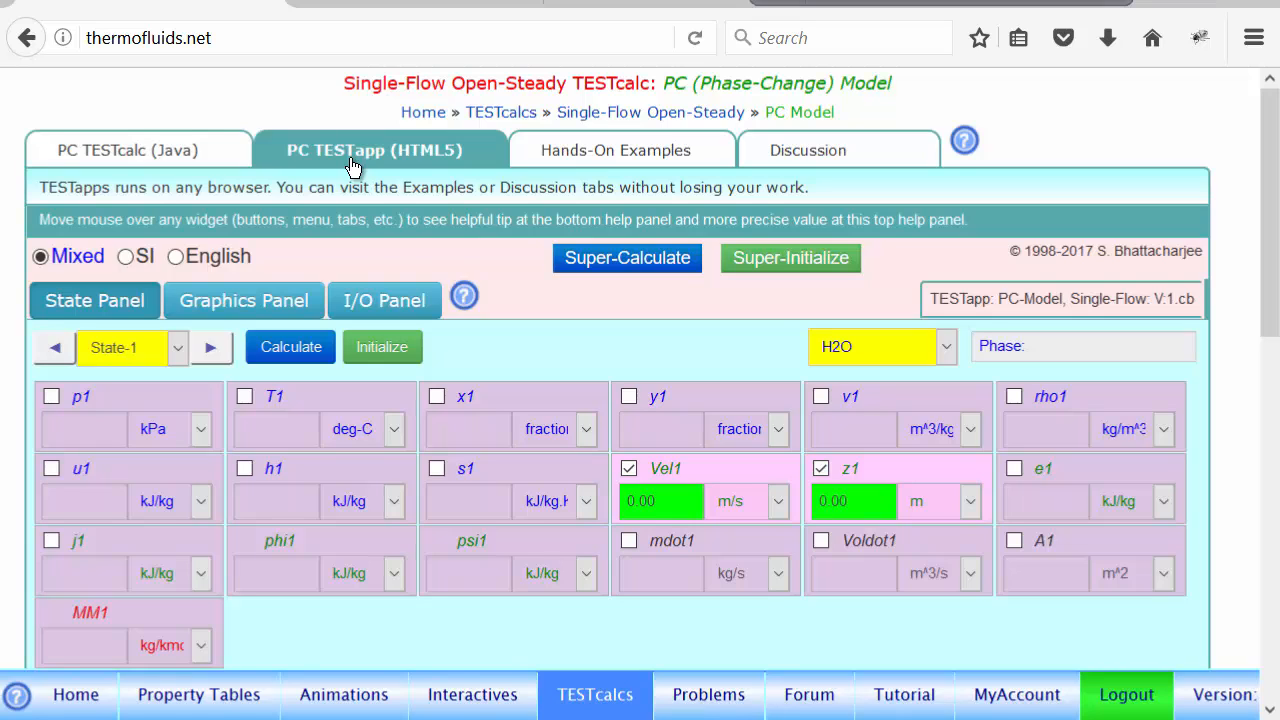
Step: Define State-1 with mdot1 of 5 kg/s, p1 of 6 MPa and T1 of 500 deg-C, and calculate it
{"action": "left_click", "coordinate": [657, 591]}
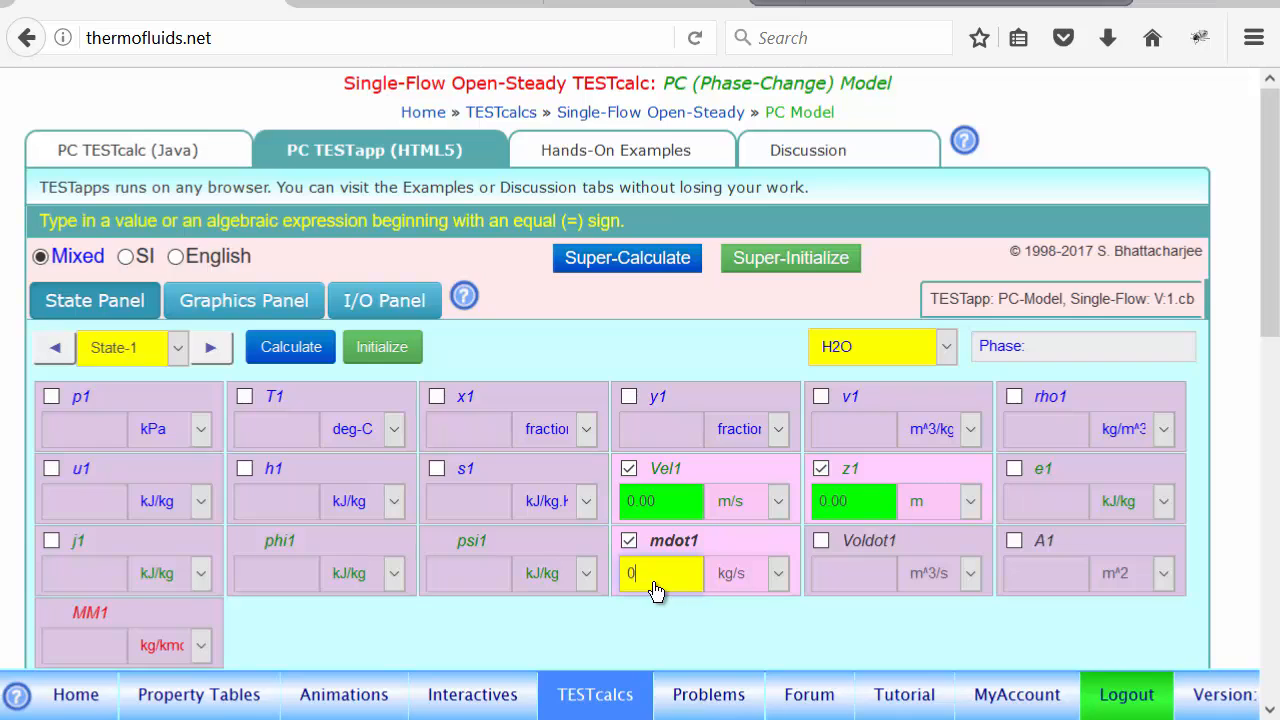
{"action": "type", "text": "5"}
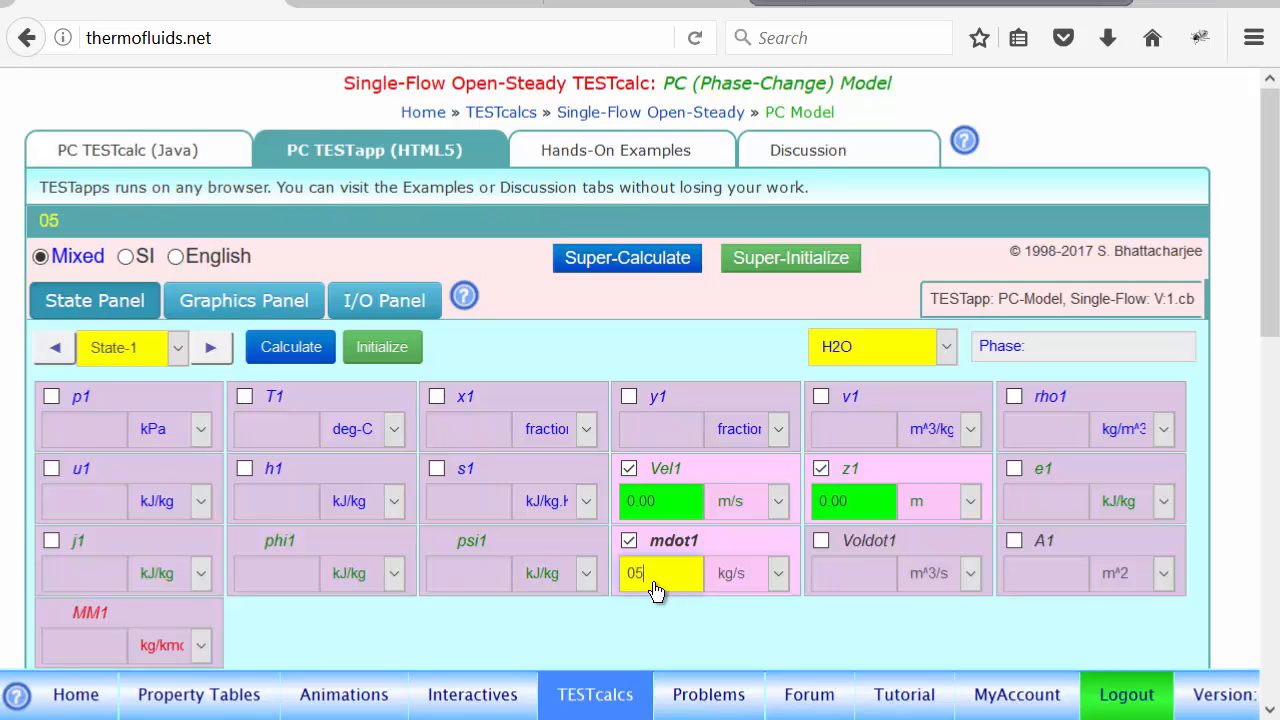
{"action": "left_click", "coordinate": [190, 430]}
{"action": "left_click", "coordinate": [158, 490]}
{"action": "left_click", "coordinate": [89, 431]}
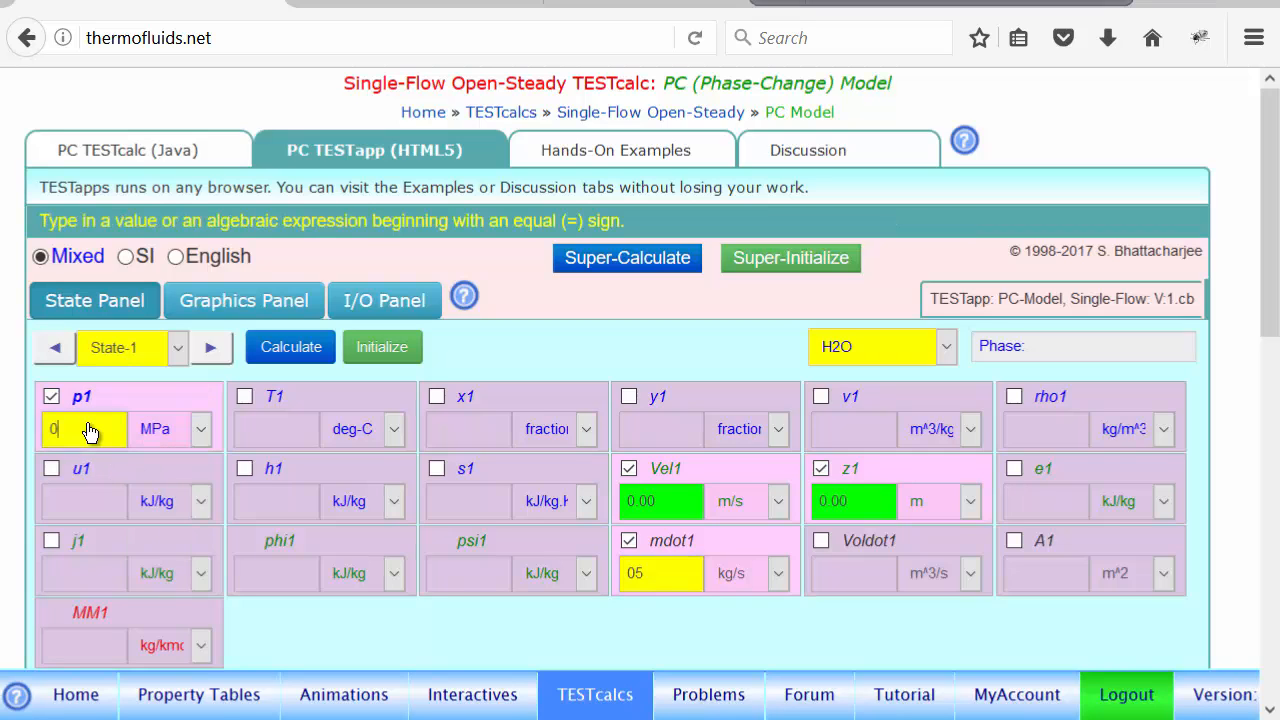
{"action": "type", "text": "6"}
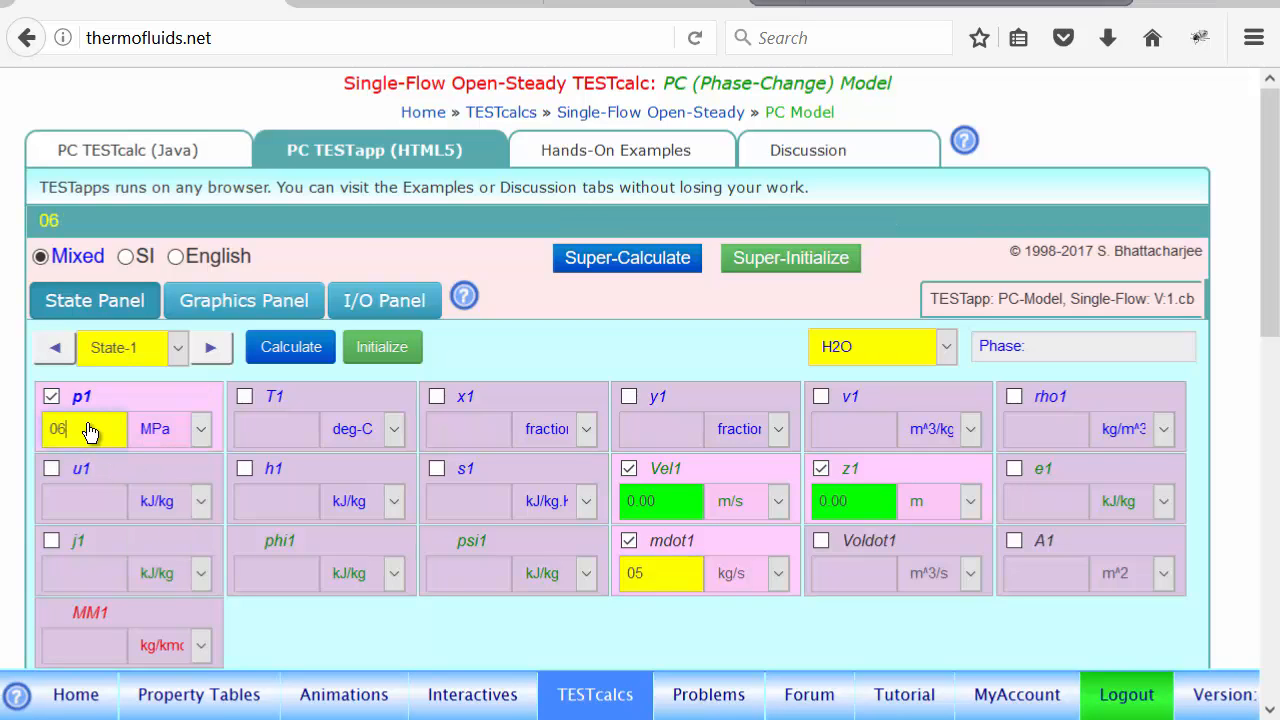
{"action": "left_click", "coordinate": [286, 431]}
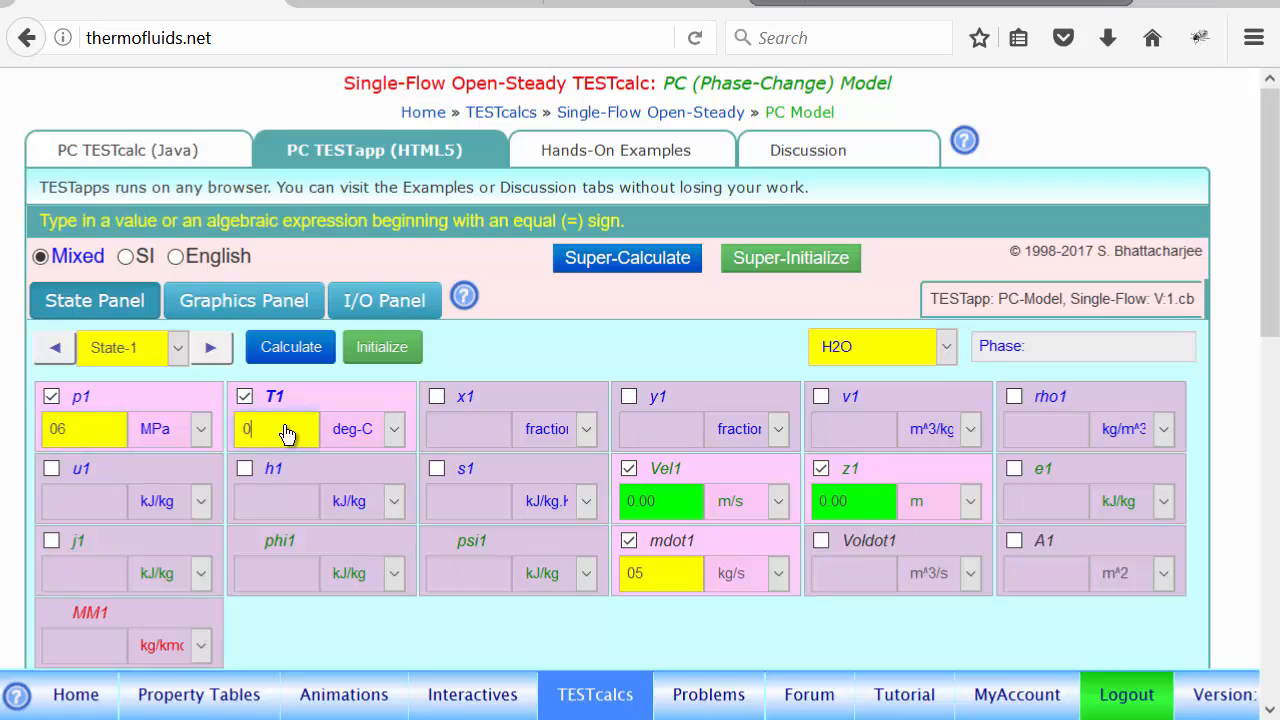
{"action": "key", "text": "BackSpace"}
{"action": "type", "text": "500"}
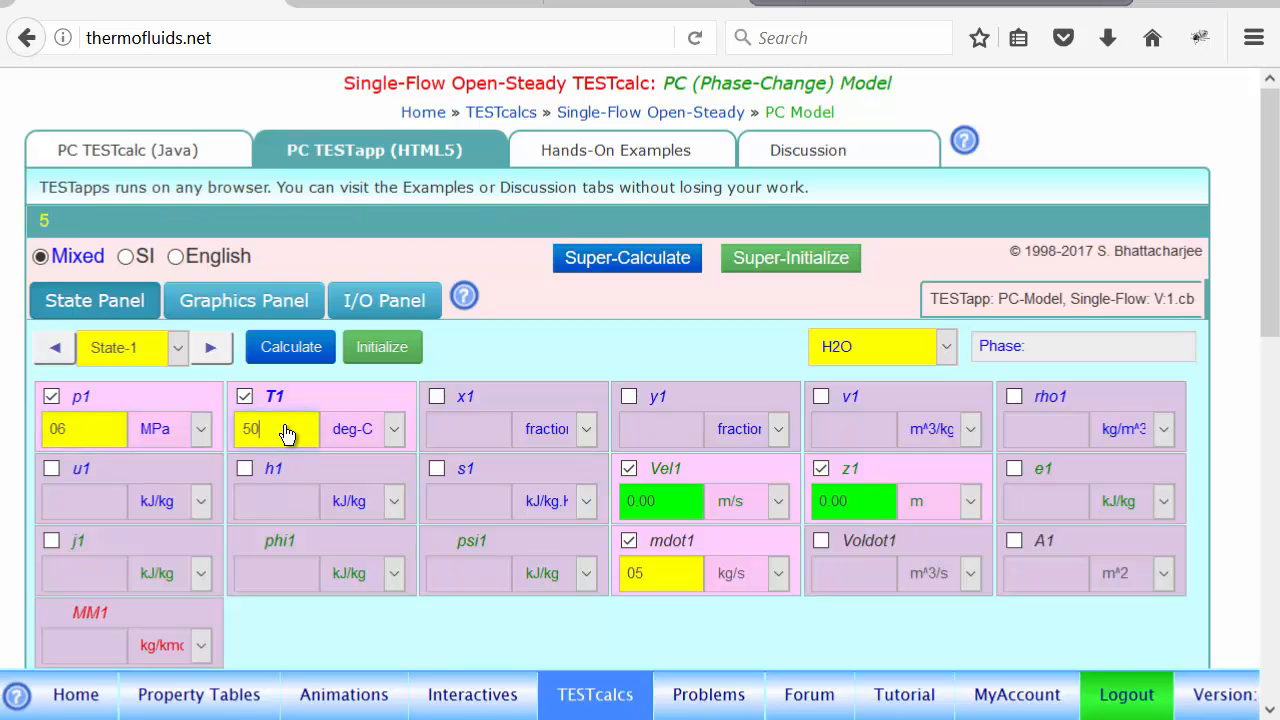
{"action": "key", "text": "Return"}
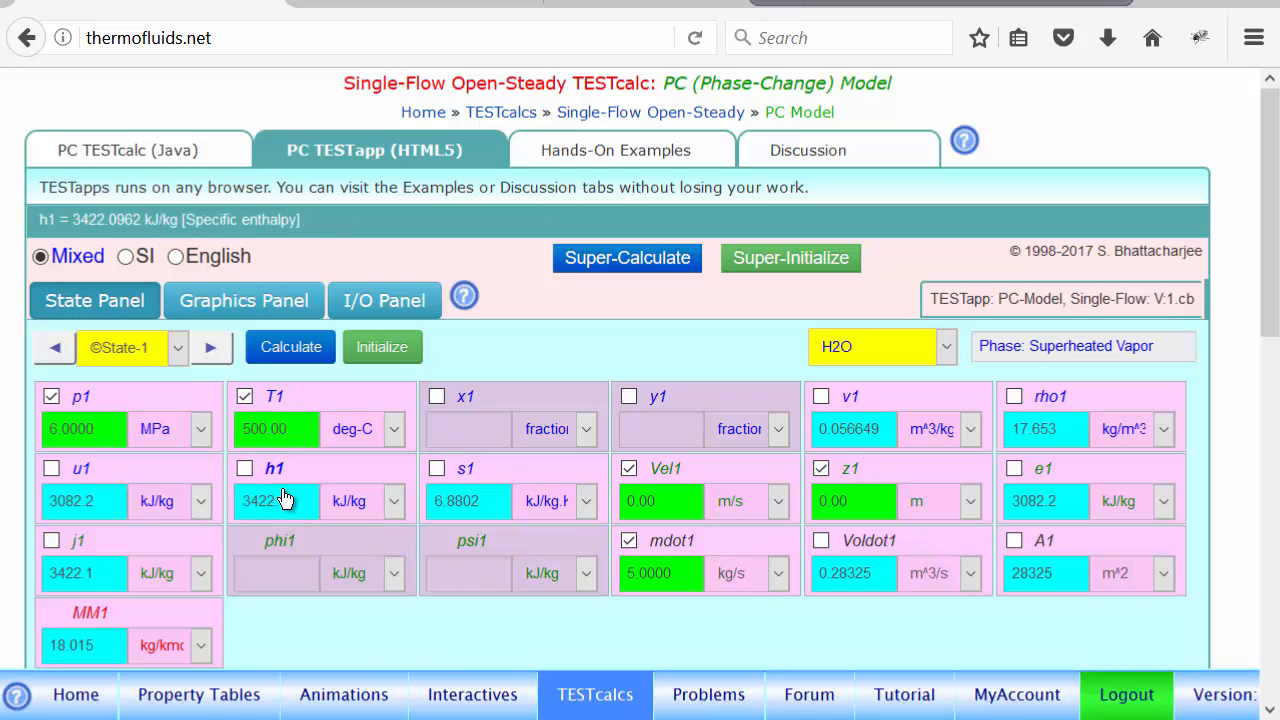
Step: Switch to State-3 and set its mass flow rate mdot3 to the expression =mdot1
{"action": "left_click", "coordinate": [207, 347]}
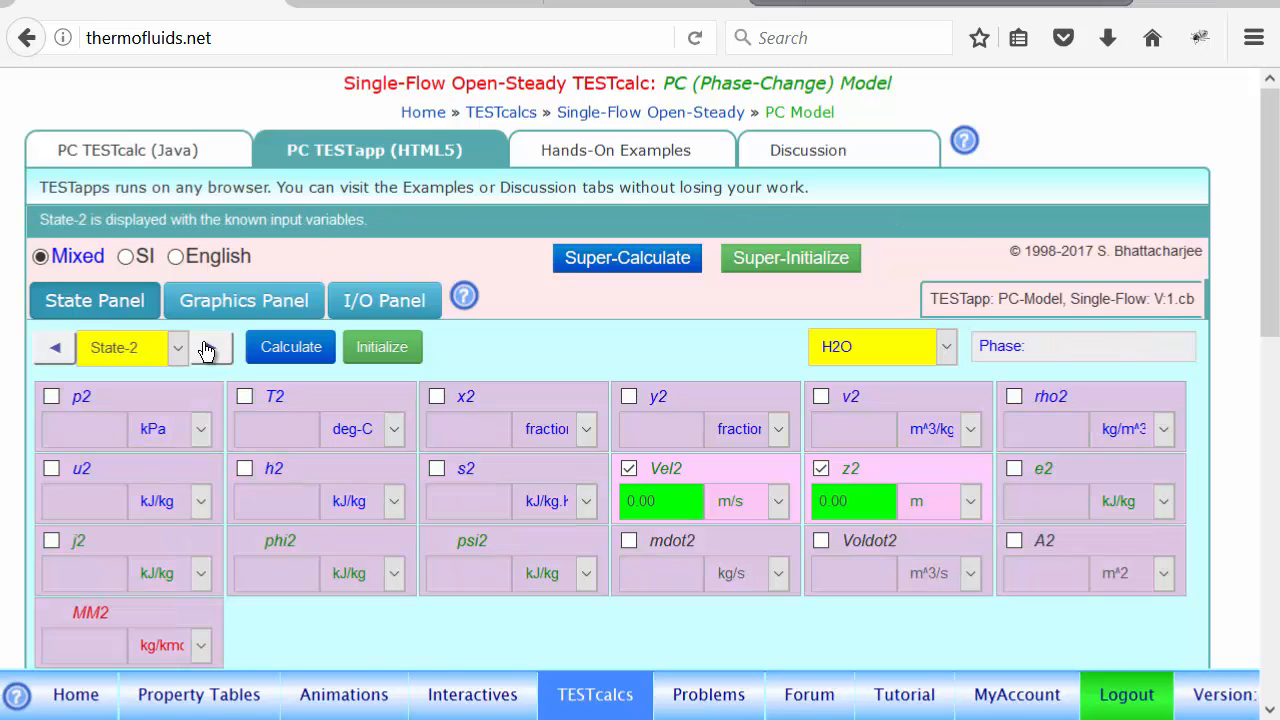
{"action": "left_click", "coordinate": [210, 347]}
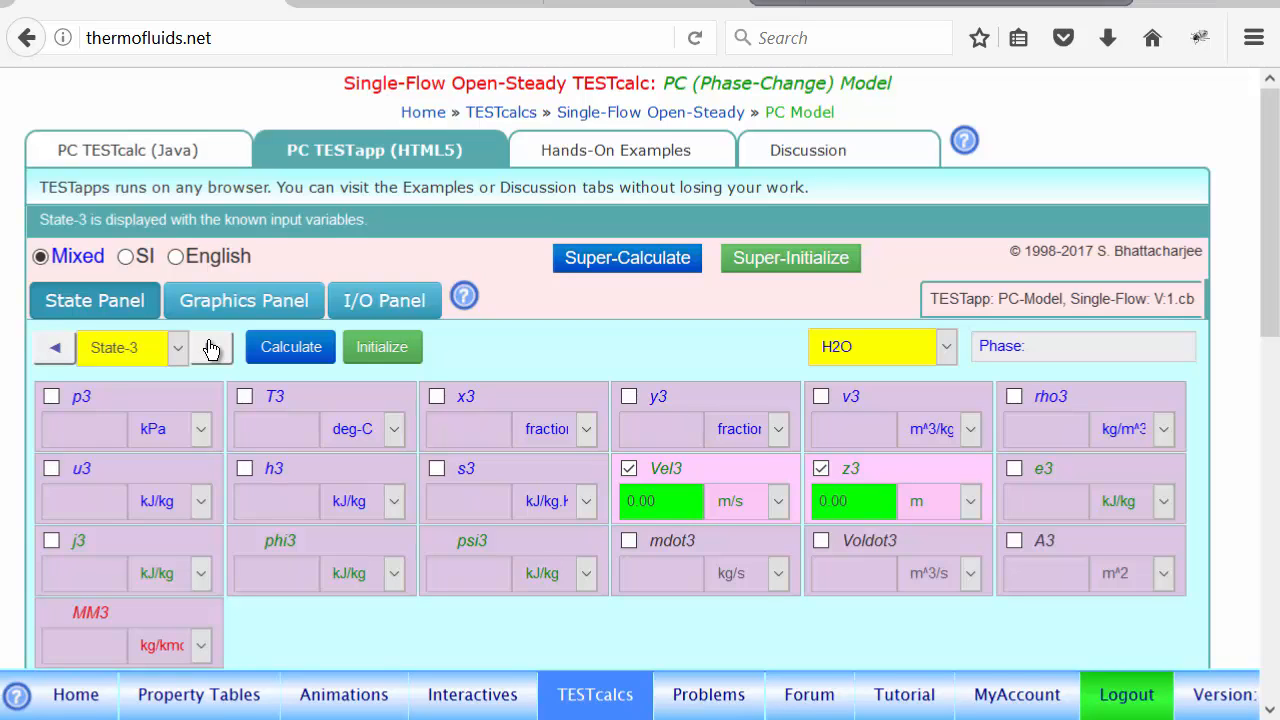
{"action": "left_click", "coordinate": [640, 576]}
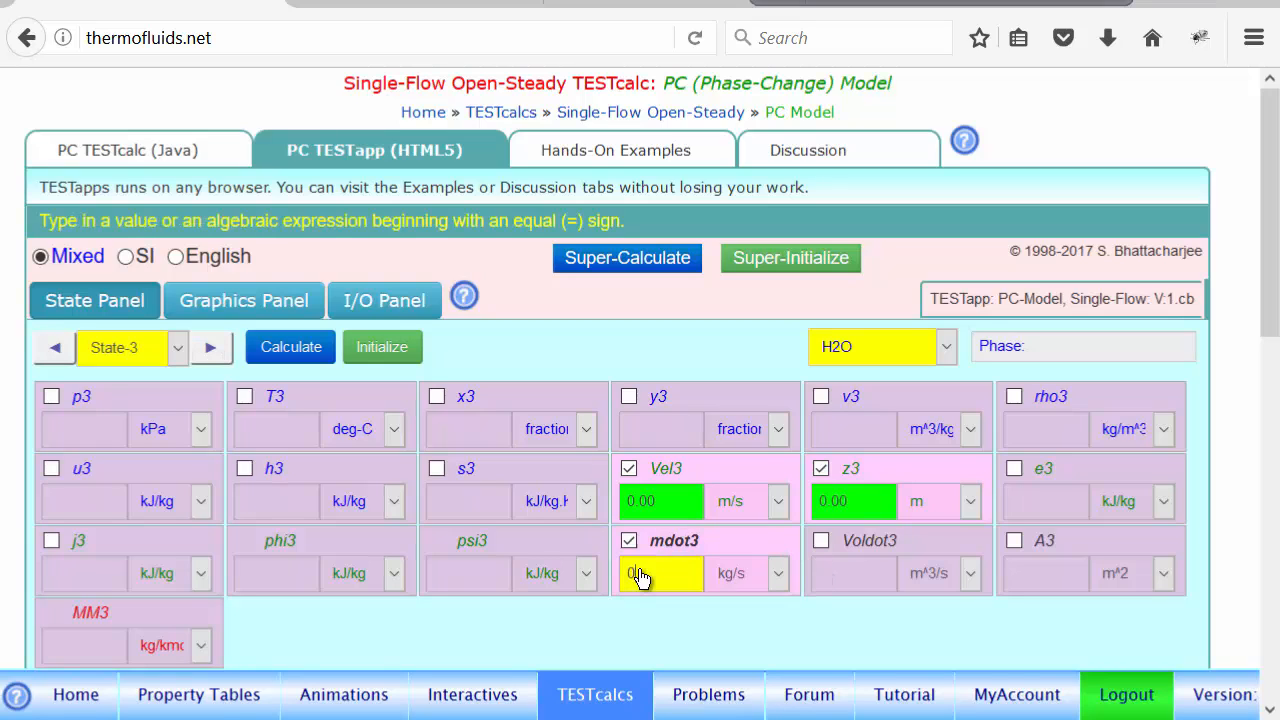
{"action": "key", "text": "BackSpace"}
{"action": "type", "text": "="}
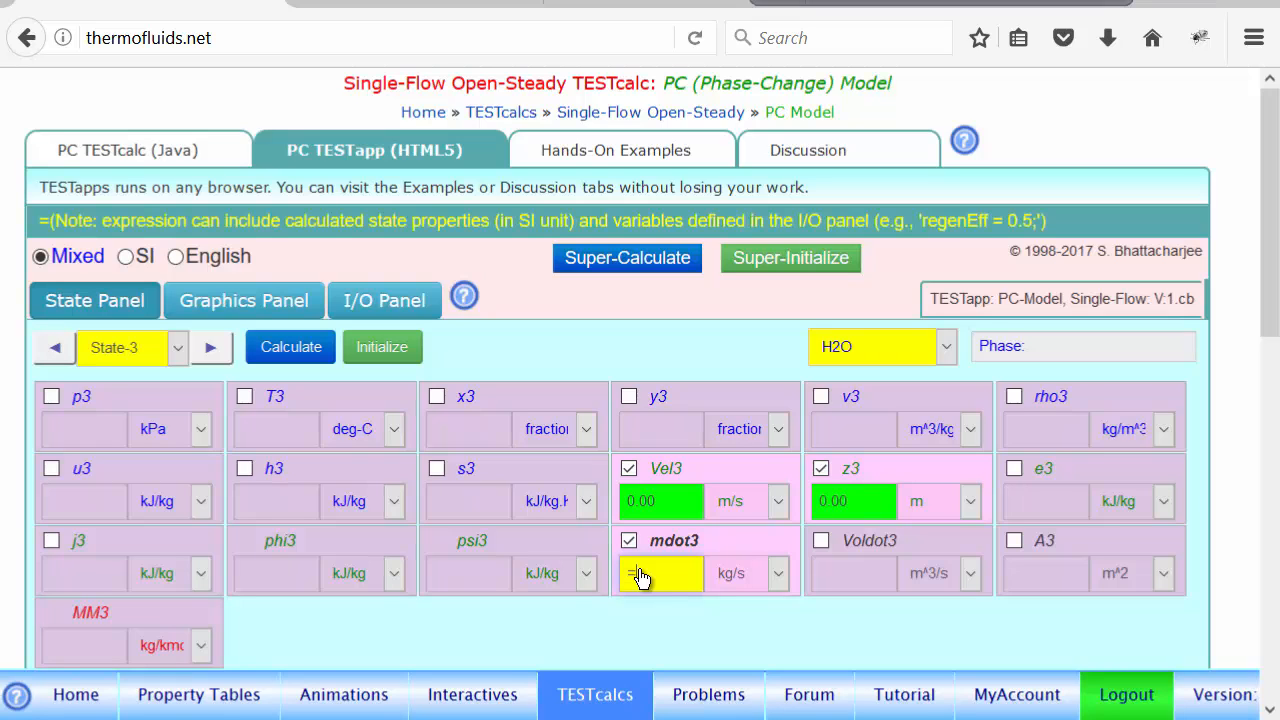
{"action": "type", "text": "mdot1"}
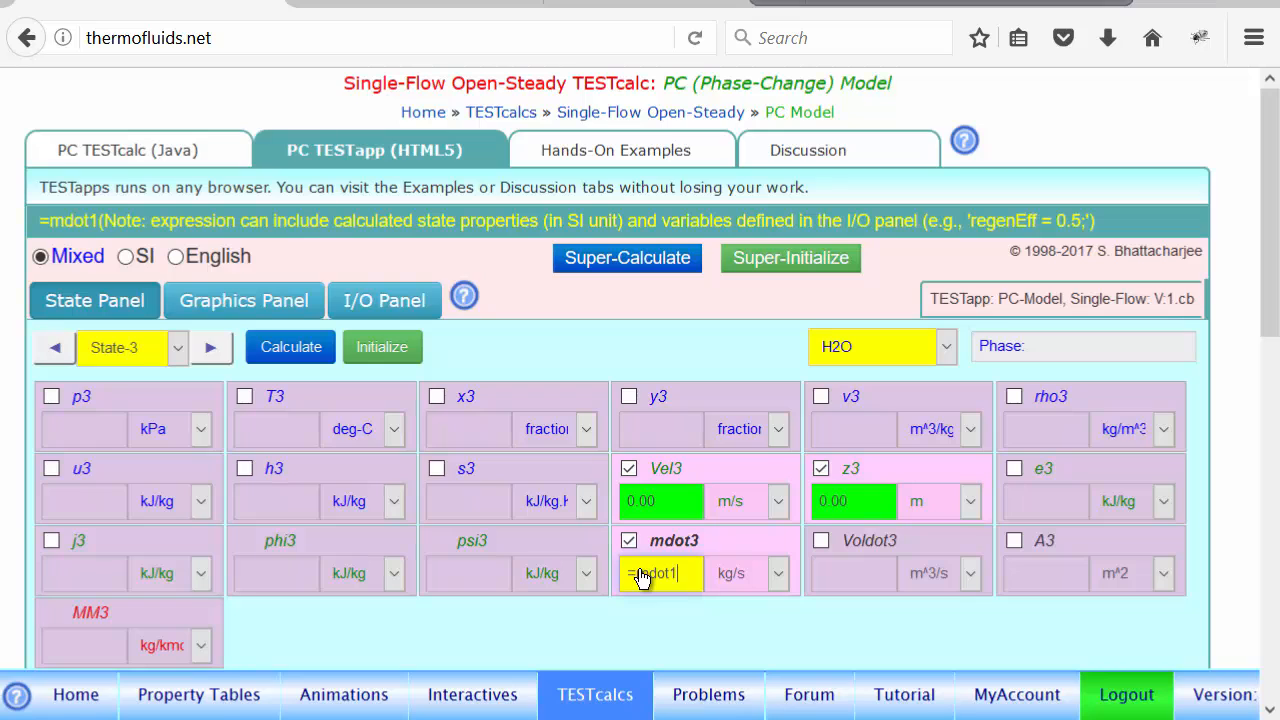
Step: Set State-3's pressure p3 to 4.5 kPa and quality x3 to 1, and calculate the state
{"action": "left_click", "coordinate": [60, 430]}
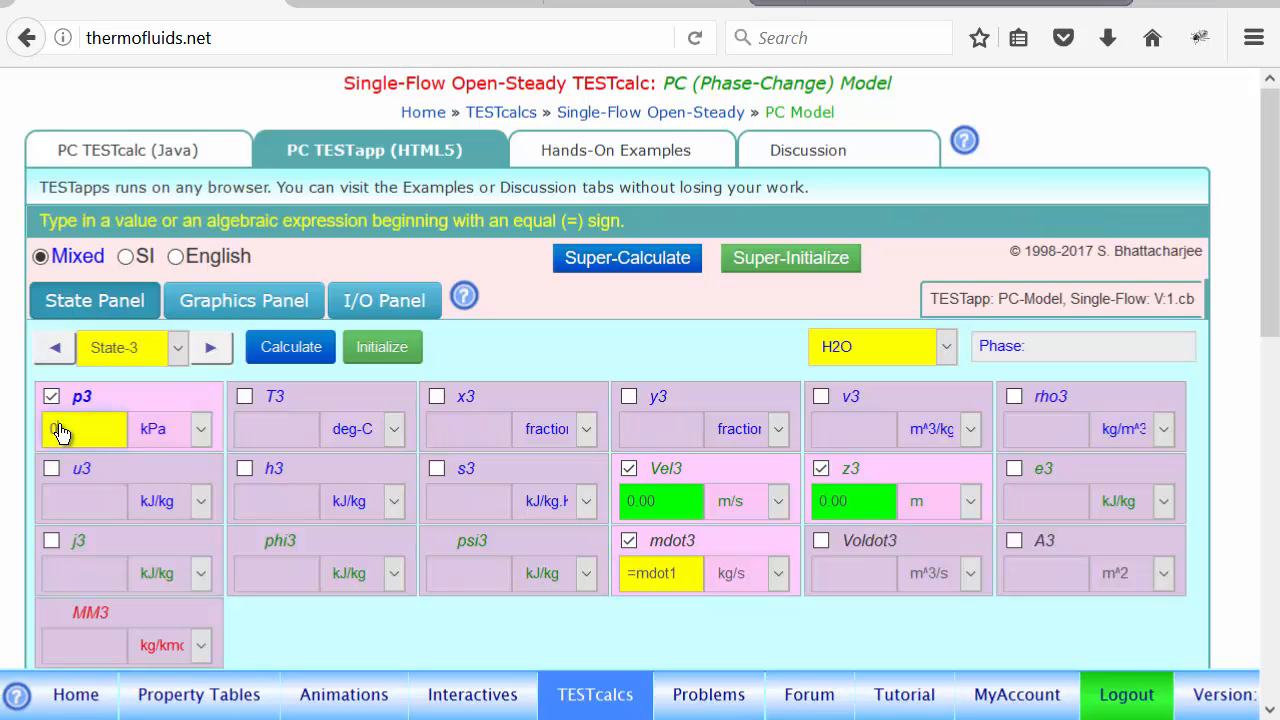
{"action": "key", "text": "BackSpace"}
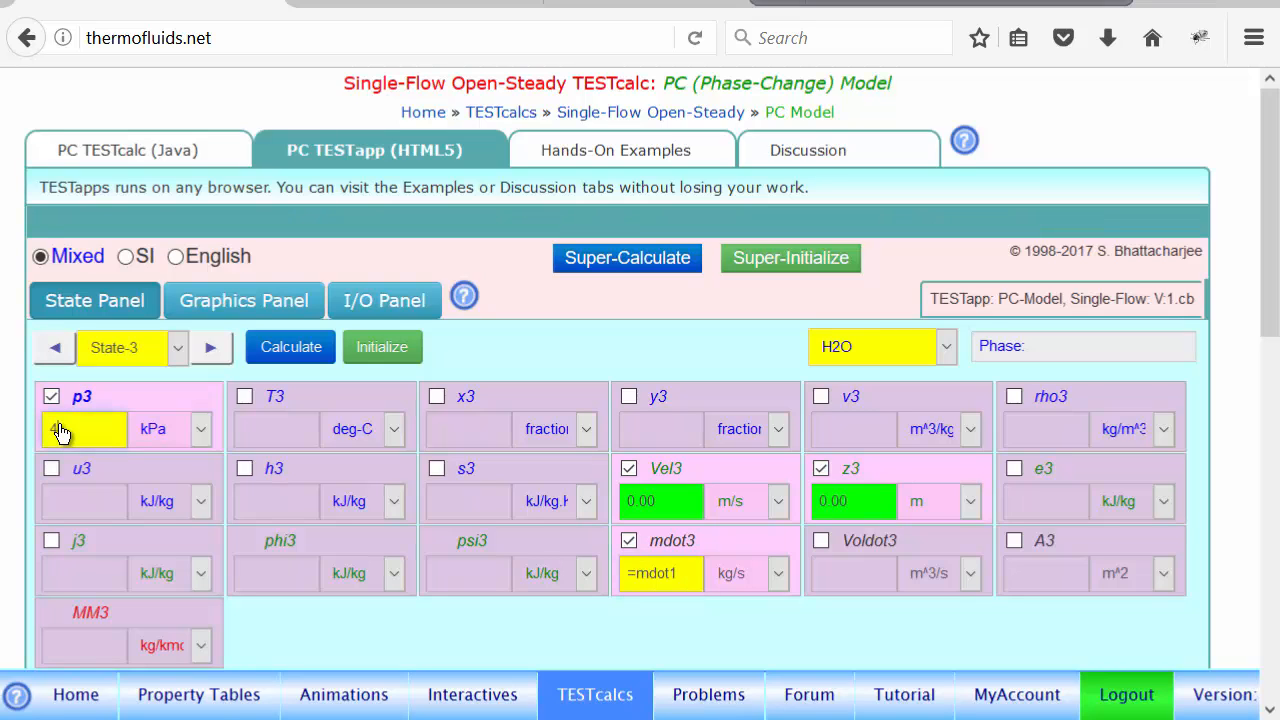
{"action": "type", "text": "4.5"}
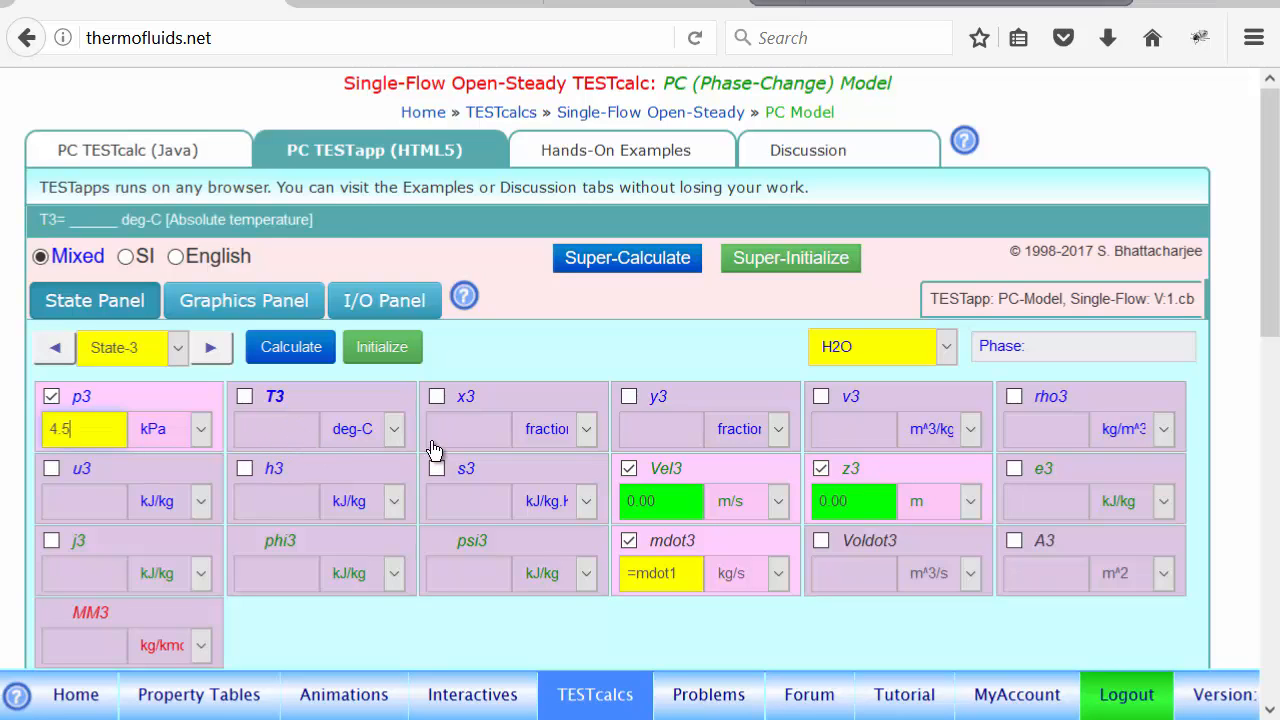
{"action": "left_click", "coordinate": [465, 435]}
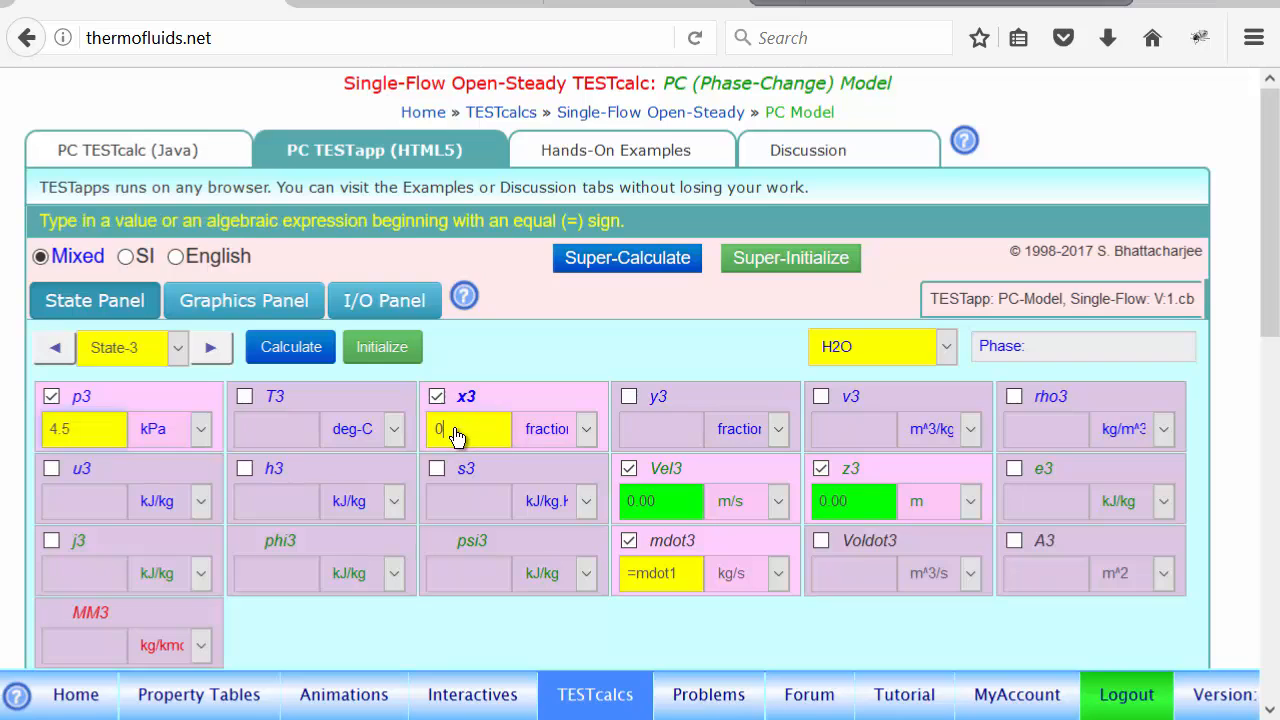
{"action": "type", "text": "0"}
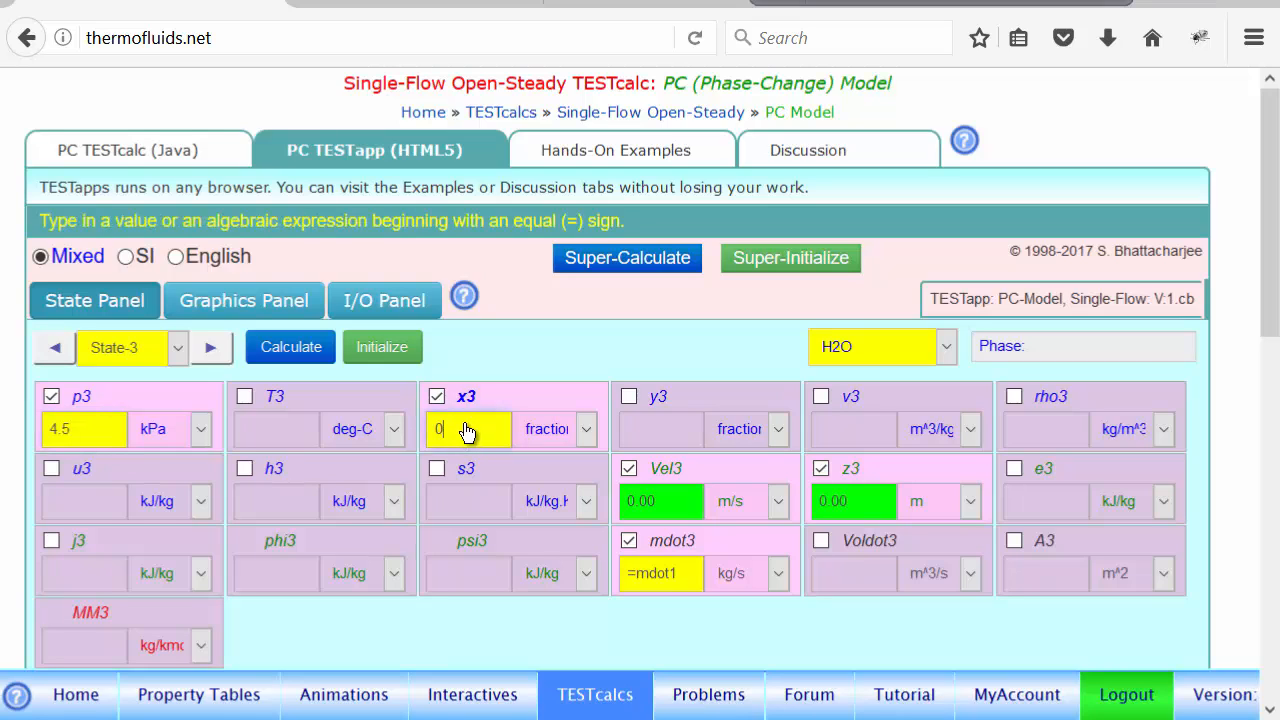
{"action": "key", "text": "BackSpace"}
{"action": "type", "text": "1"}
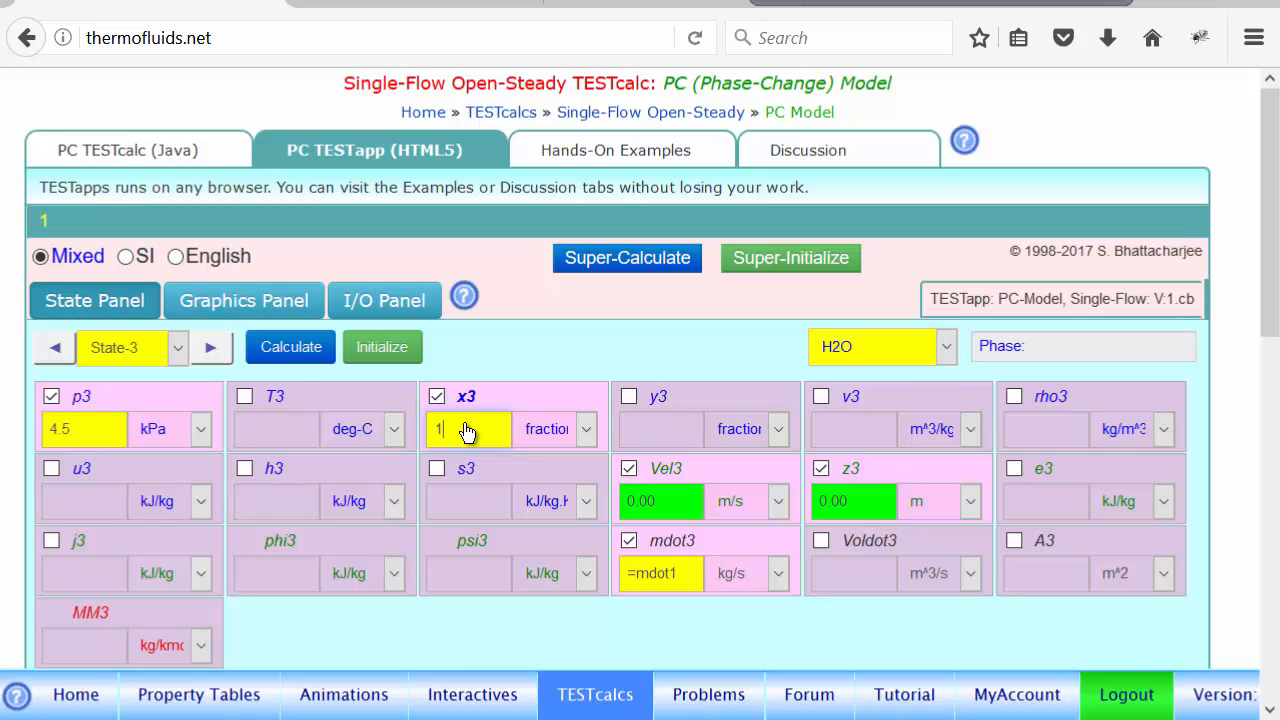
{"action": "left_click", "coordinate": [293, 352]}
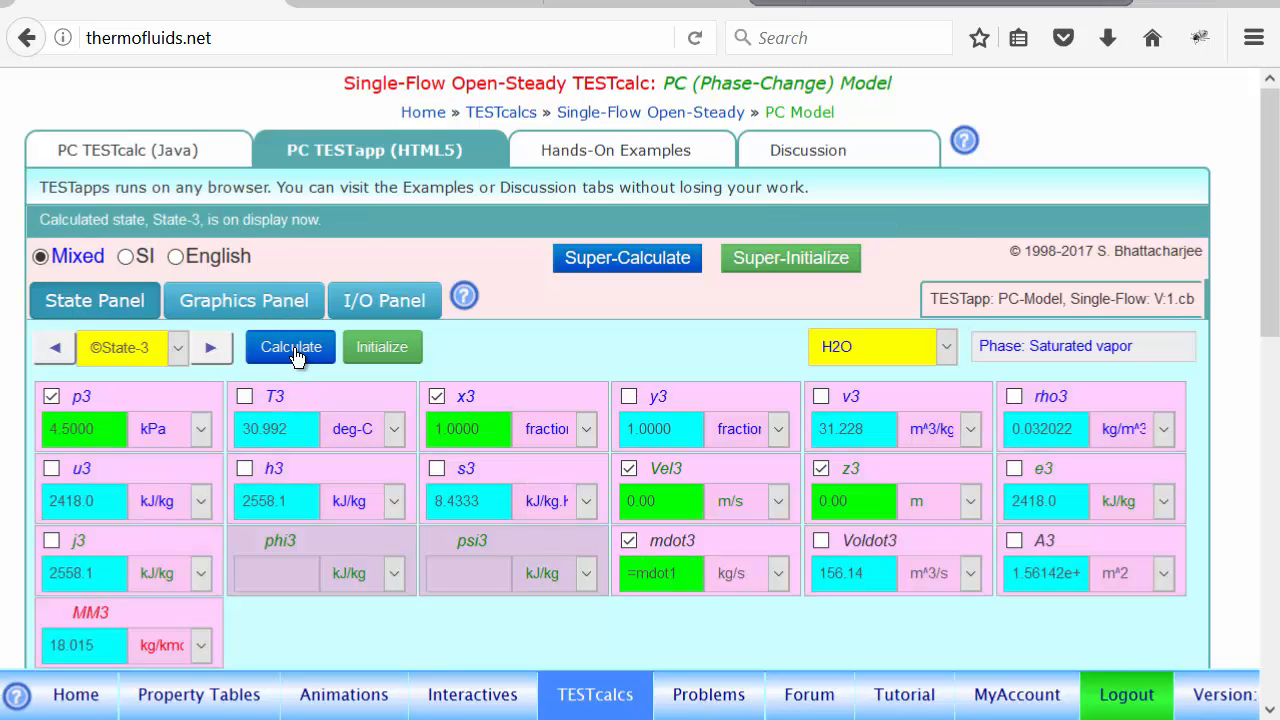
Step: Inspect the locations of states 1 and 3 on the T-s diagram
{"action": "left_click", "coordinate": [247, 314]}
{"action": "scroll", "coordinate": [966, 437], "scroll_direction": "down", "scroll_amount": 3}
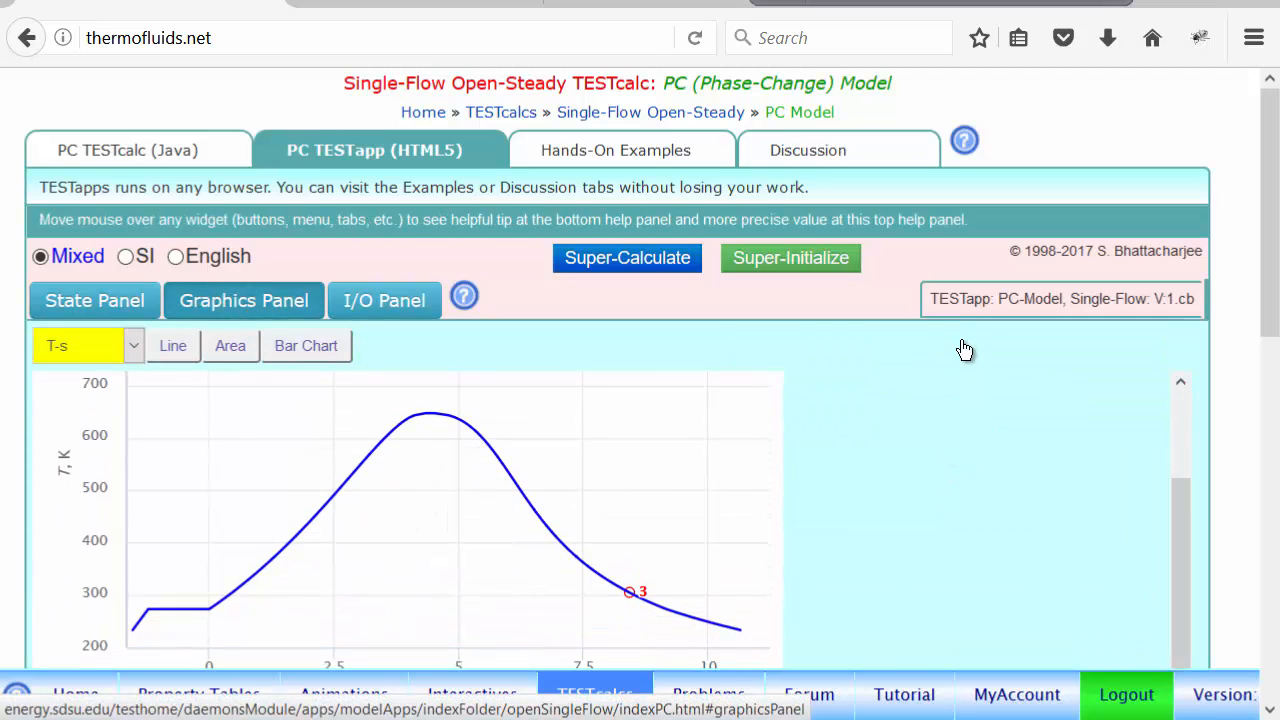
{"action": "scroll", "coordinate": [946, 406], "scroll_direction": "up", "scroll_amount": 1}
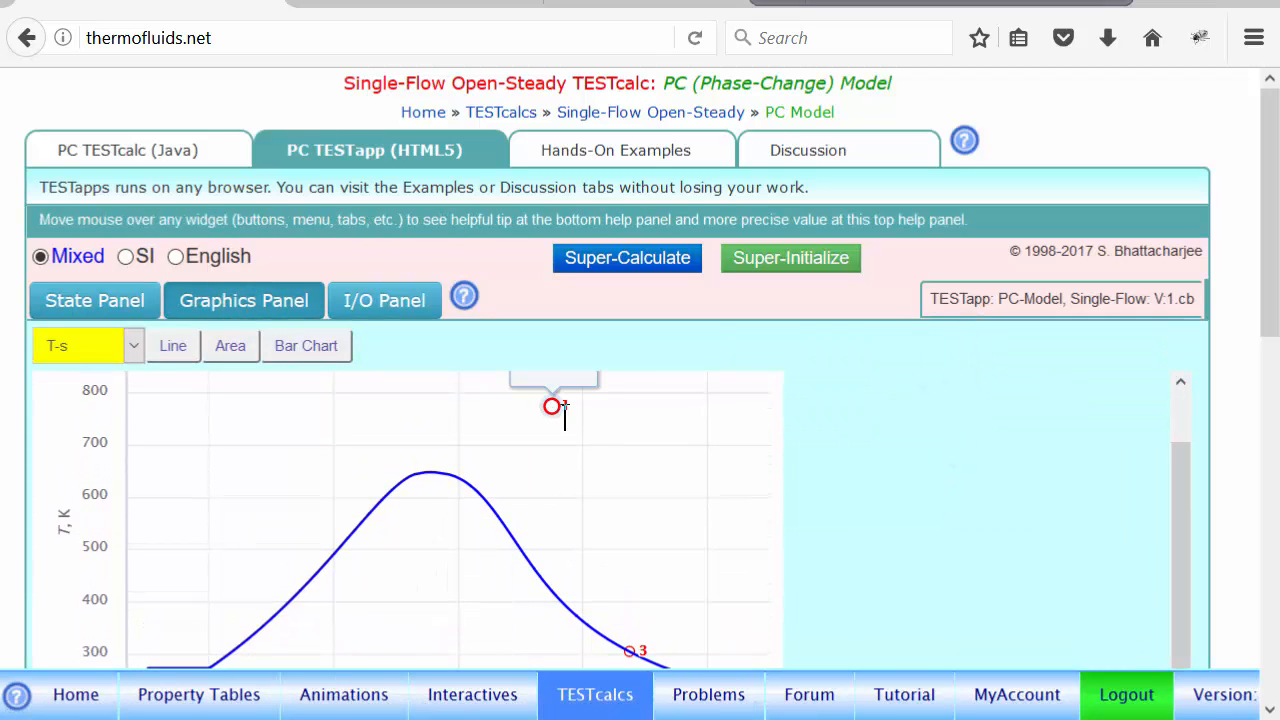
{"action": "mouse_move", "coordinate": [637, 656]}
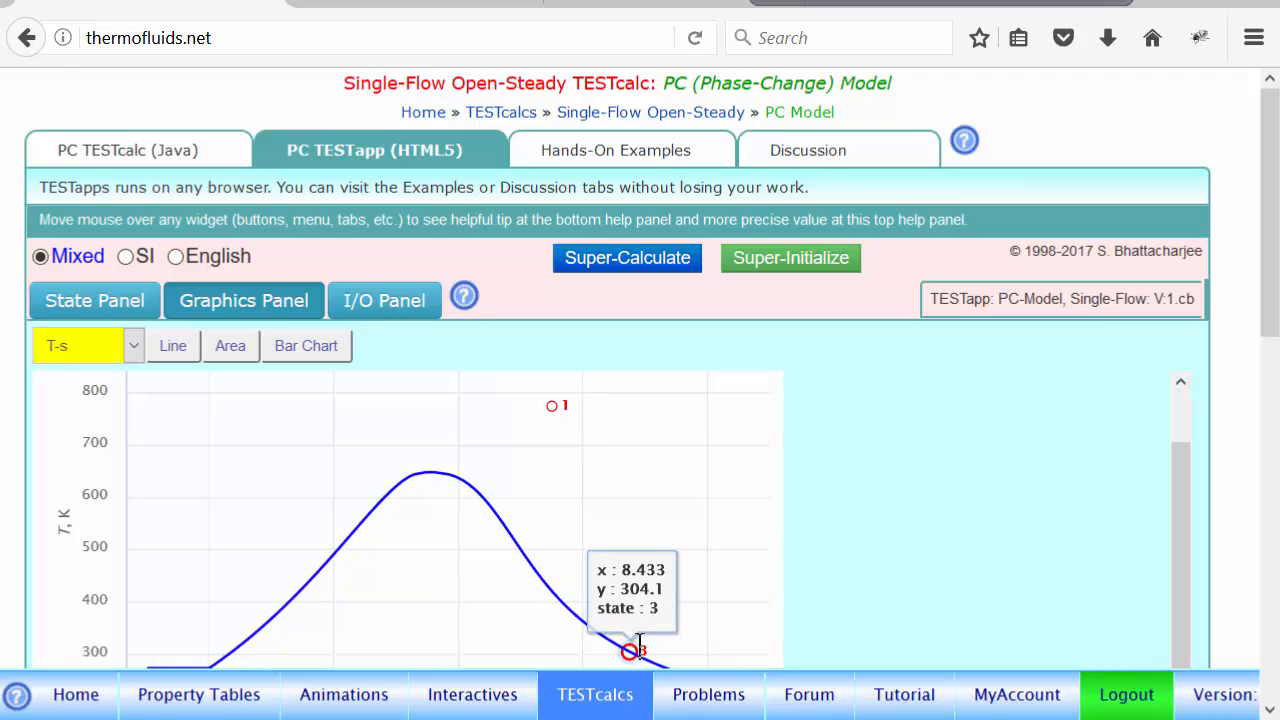
Step: Evaluate the expression wdotActual = mdot1*(j3-j1); in the I/O Panel's input area
{"action": "left_click", "coordinate": [382, 310]}
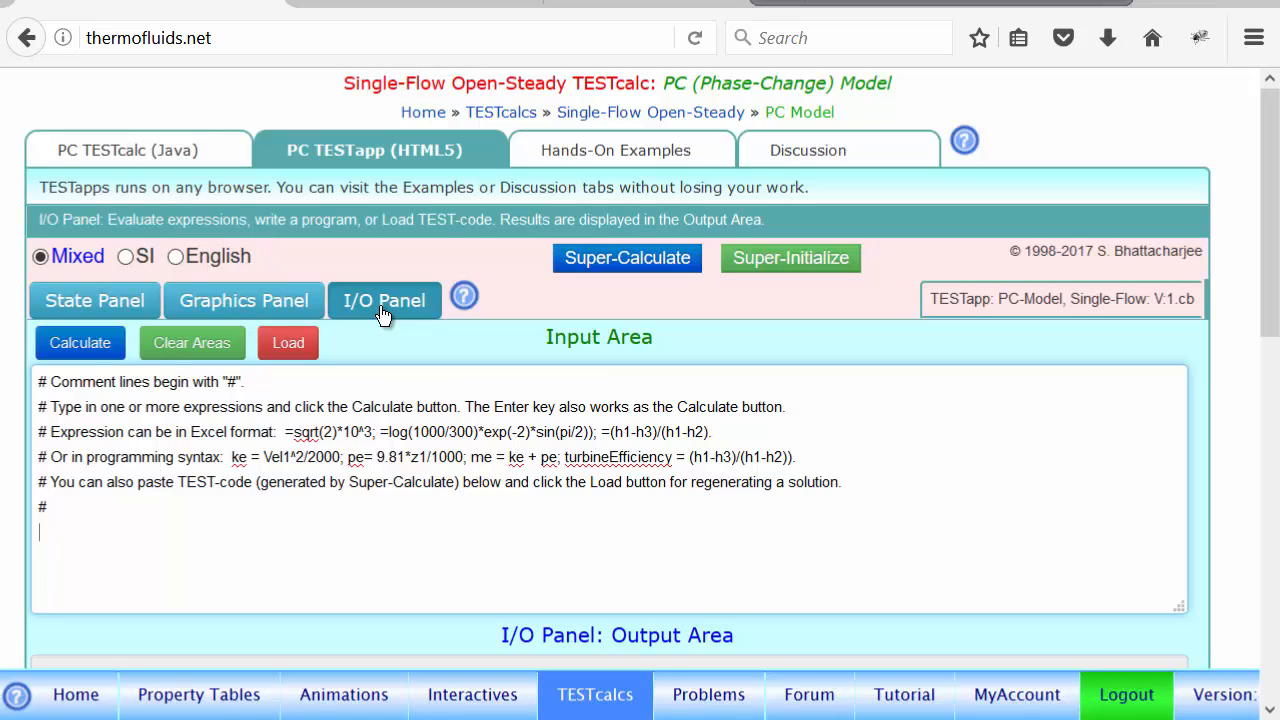
{"action": "type", "text": "wdotActual = "}
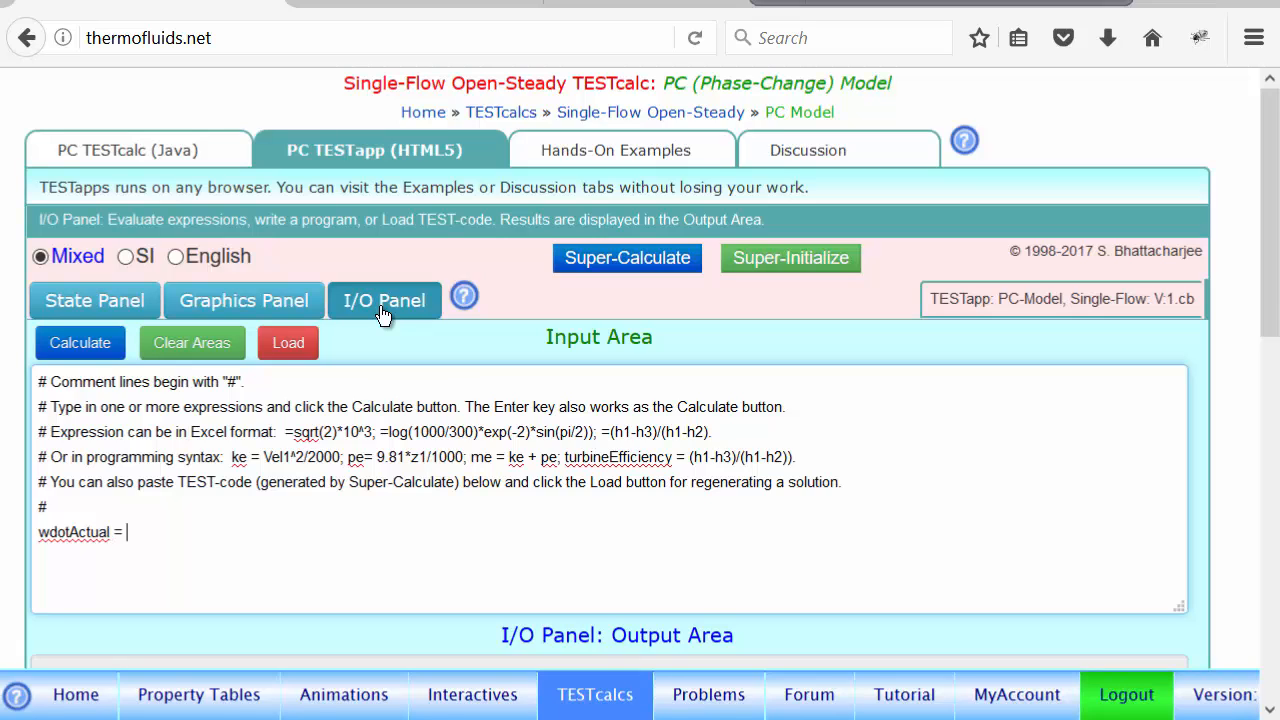
{"action": "type", "text": "mdot1*(j3-j1);"}
{"action": "key", "text": "Return"}
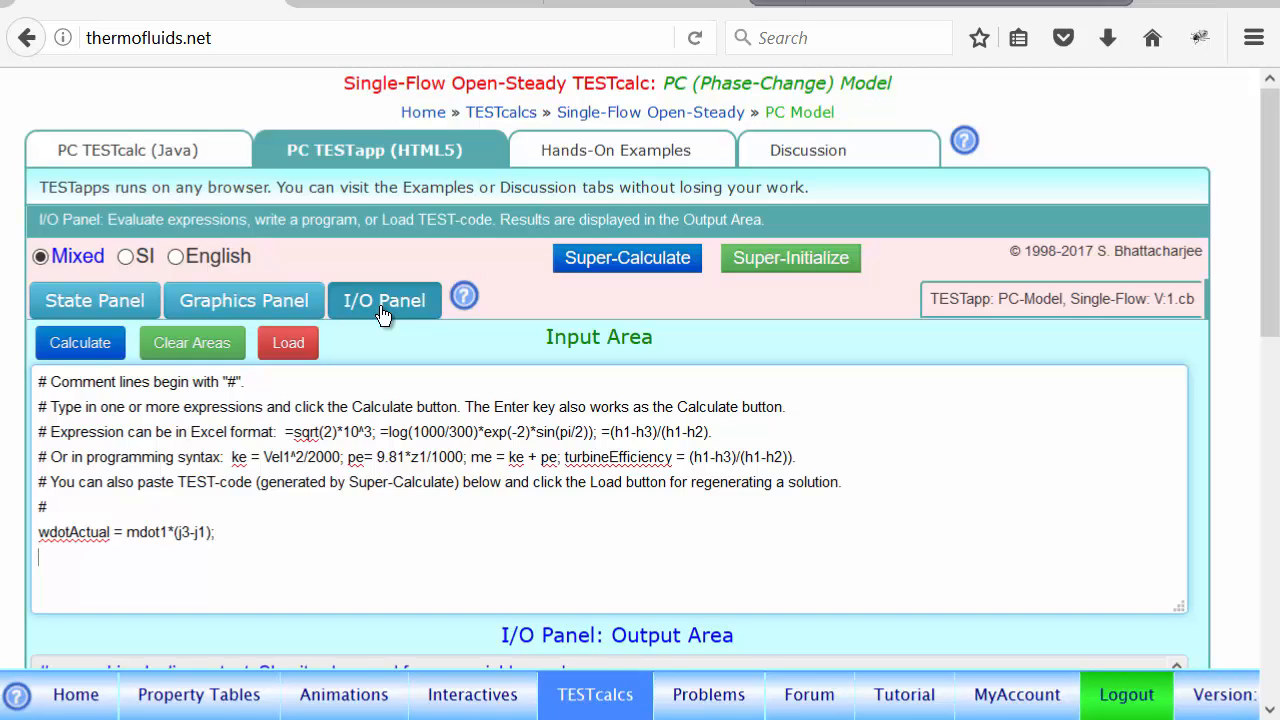
Step: Correct the power expression to wdotActual = mdot1*(j1-j3); and evaluate it again
{"action": "scroll", "coordinate": [759, 271], "scroll_direction": "down", "scroll_amount": 3}
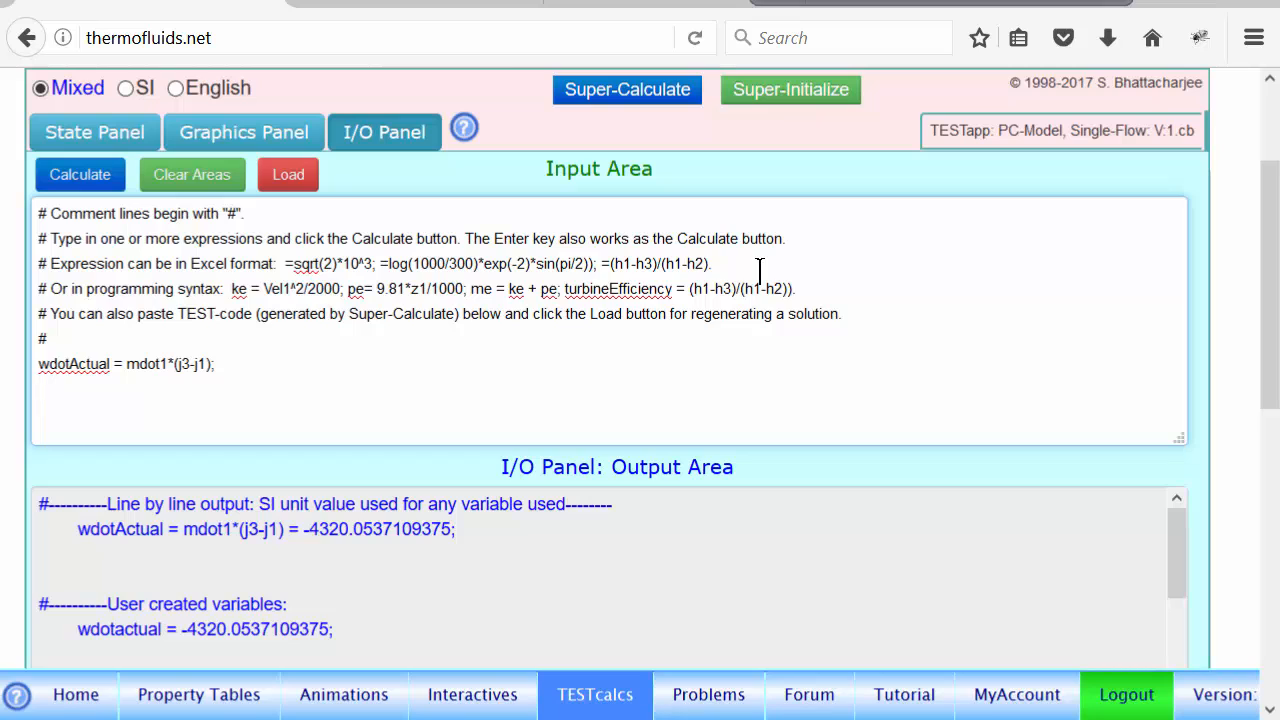
{"action": "left_click", "coordinate": [222, 363]}
{"action": "key", "text": "BackSpace"}
{"action": "key", "text": "BackSpace"}
{"action": "key", "text": "BackSpace"}
{"action": "key", "text": "BackSpace"}
{"action": "key", "text": "BackSpace"}
{"action": "key", "text": "BackSpace"}
{"action": "key", "text": "BackSpace"}
{"action": "type", "text": "1-j3);"}
{"action": "key", "text": "Return"}
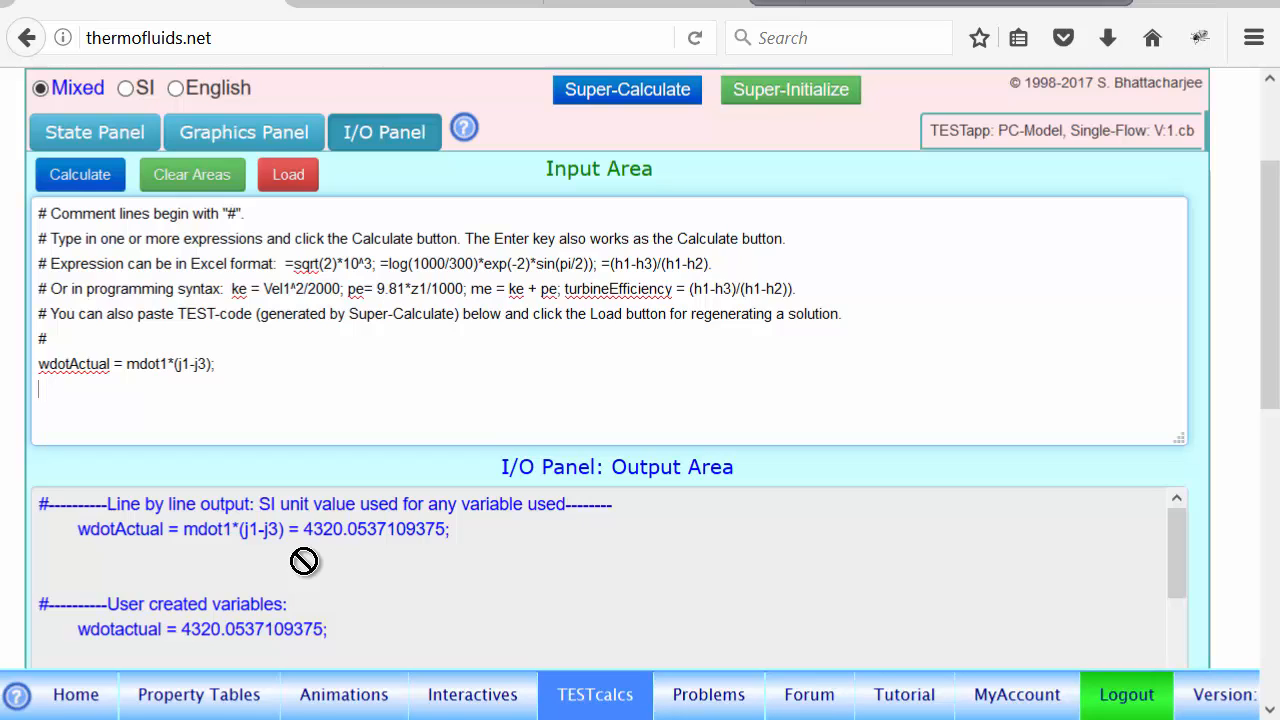
Step: Add the entropy generation expression sdotGen = mdot1*(s3-s1); to the input area, consulting the device's entropy equation, and evaluate it
{"action": "type", "text": "sdotGen ="}
{"action": "left_click", "coordinate": [62, 134]}
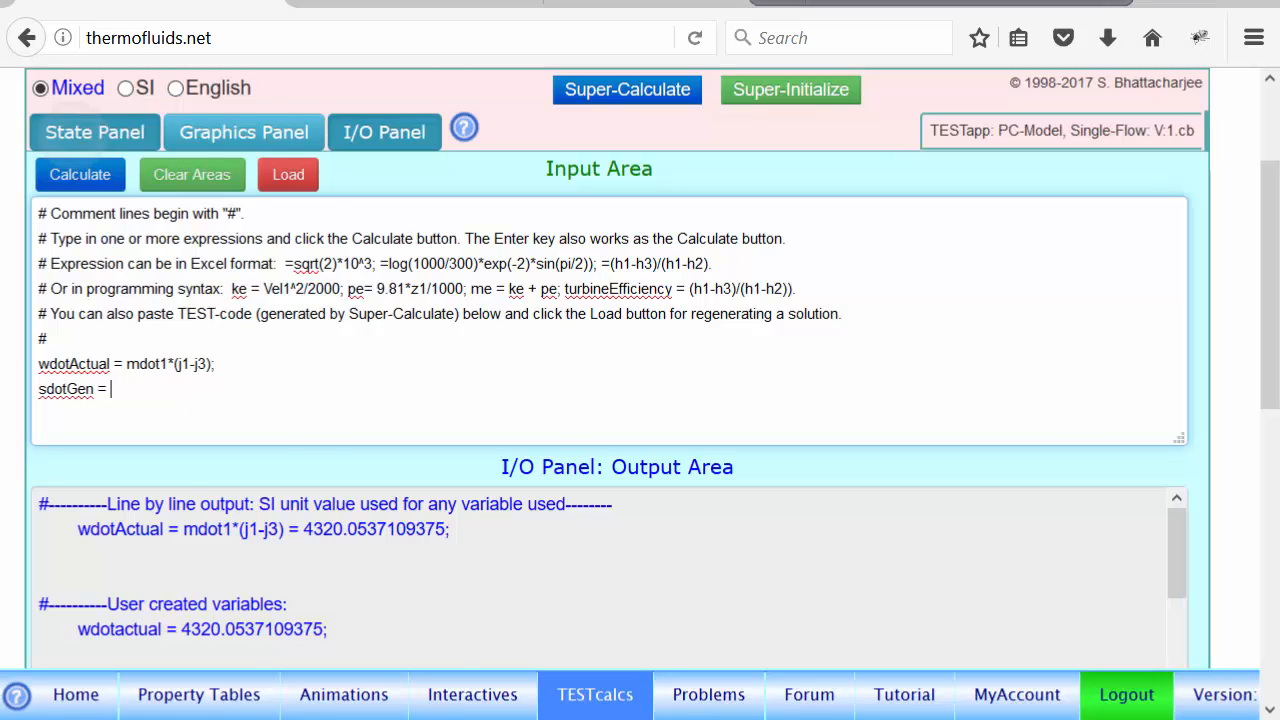
{"action": "scroll", "coordinate": [824, 341], "scroll_direction": "down", "scroll_amount": 1}
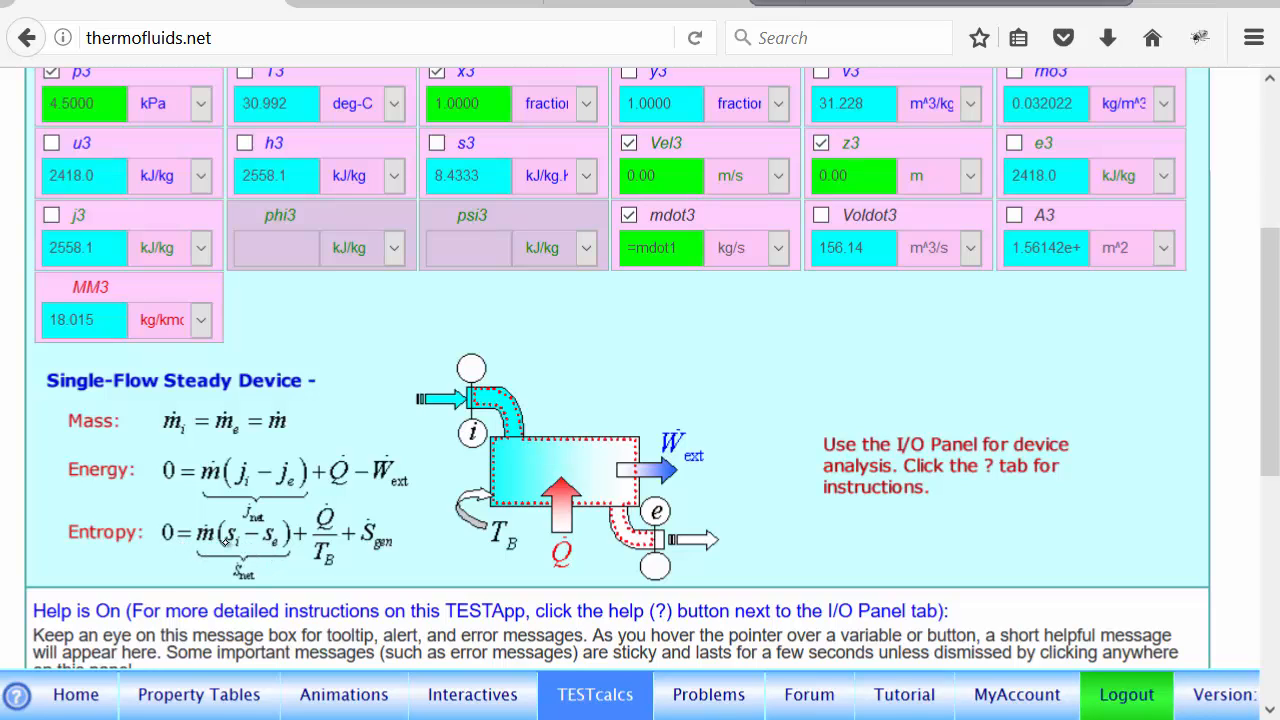
{"action": "scroll", "coordinate": [393, 172], "scroll_direction": "up", "scroll_amount": 3}
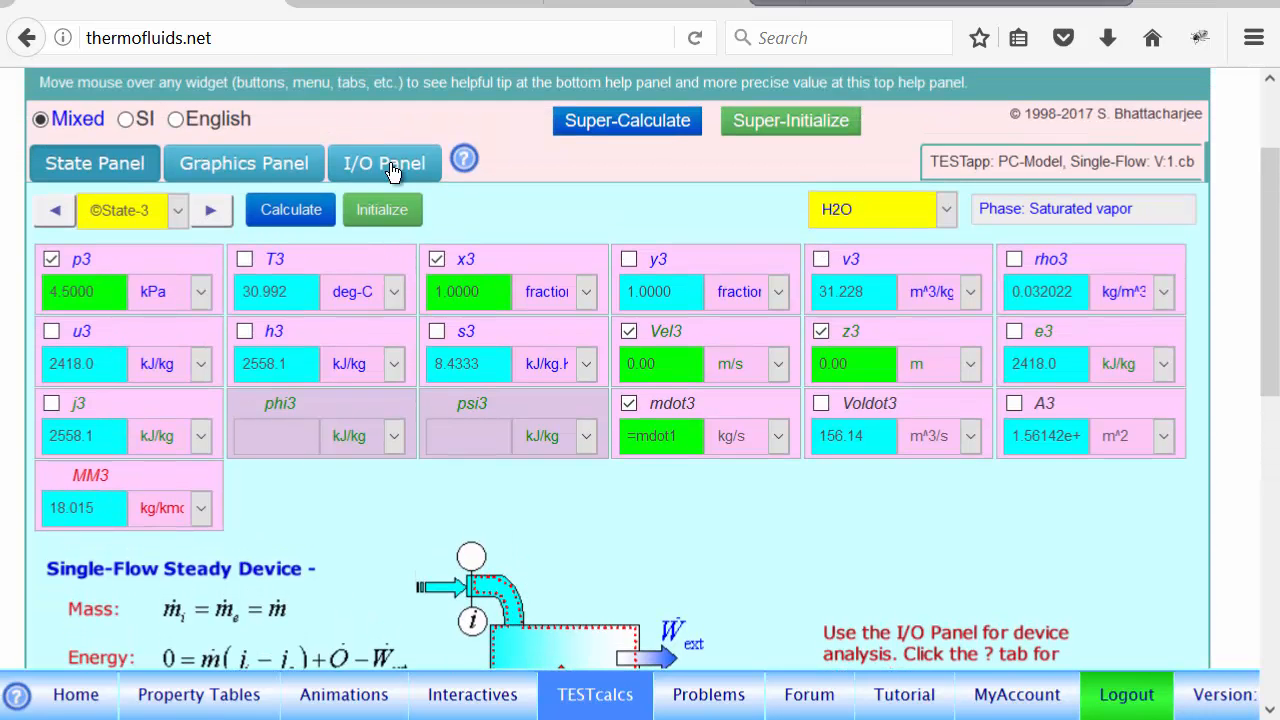
{"action": "left_click", "coordinate": [390, 168]}
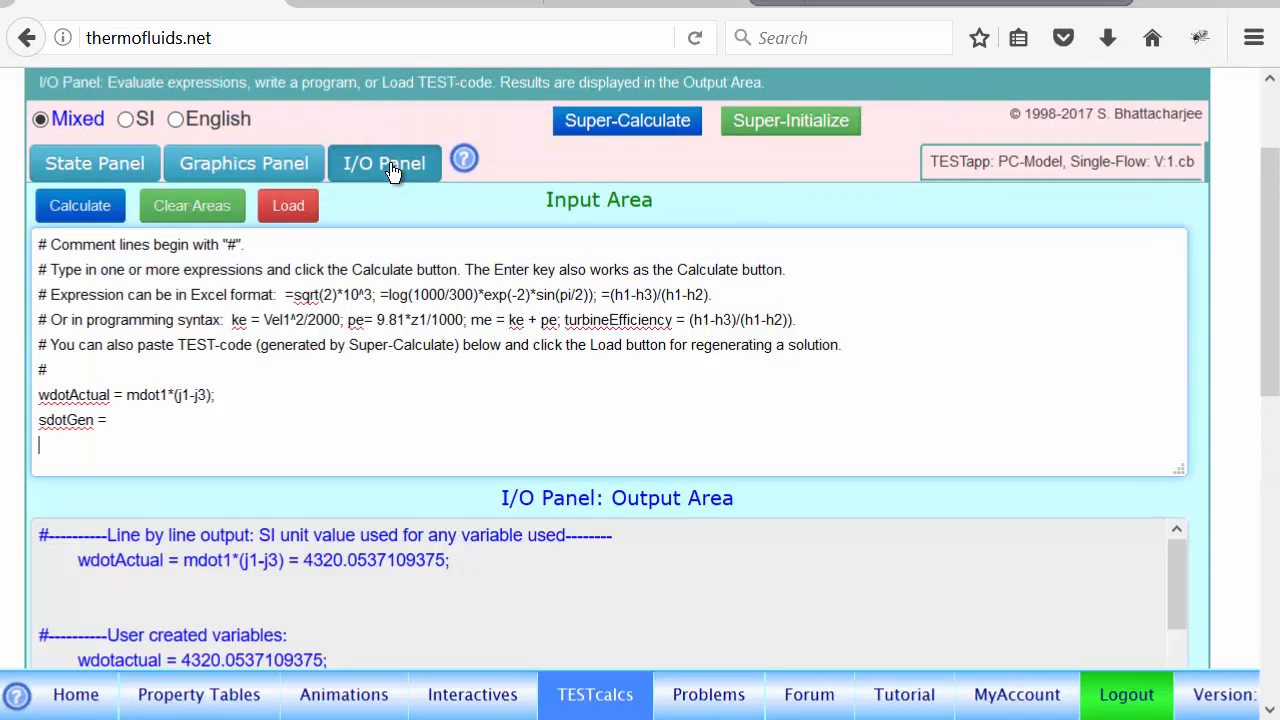
{"action": "left_click", "coordinate": [128, 422]}
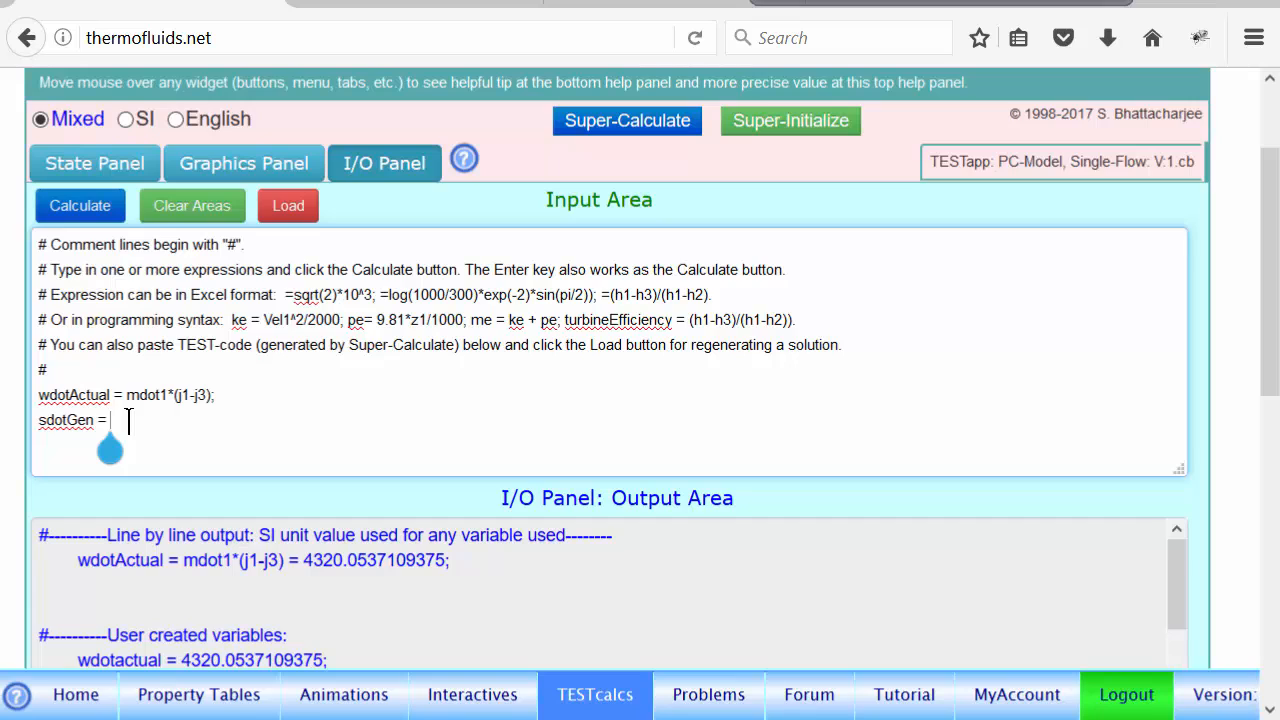
{"action": "type", "text": "mdot1*(s3-s1);"}
{"action": "key", "text": "Return"}
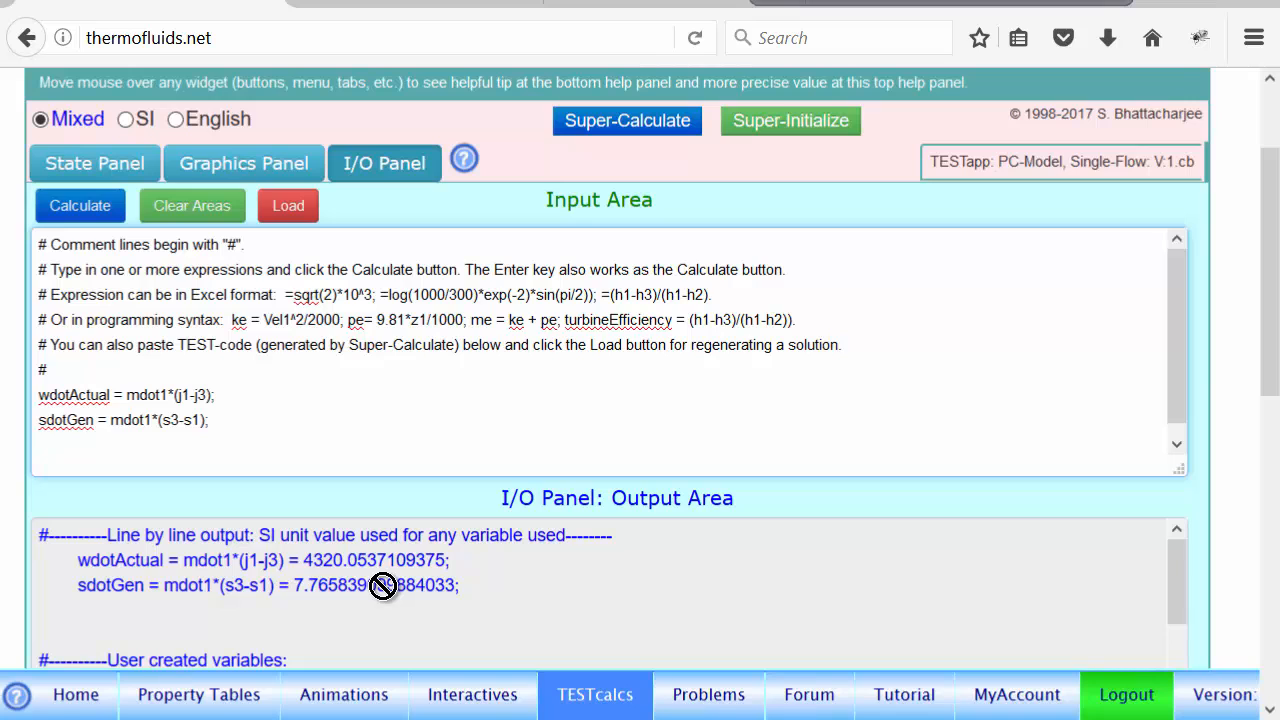
Step: Switch to the PowerPoint slide with the turbine problem to review its requirements and T-s sketch, and return to the TESTapp
{"action": "left_click", "coordinate": [513, 1]}
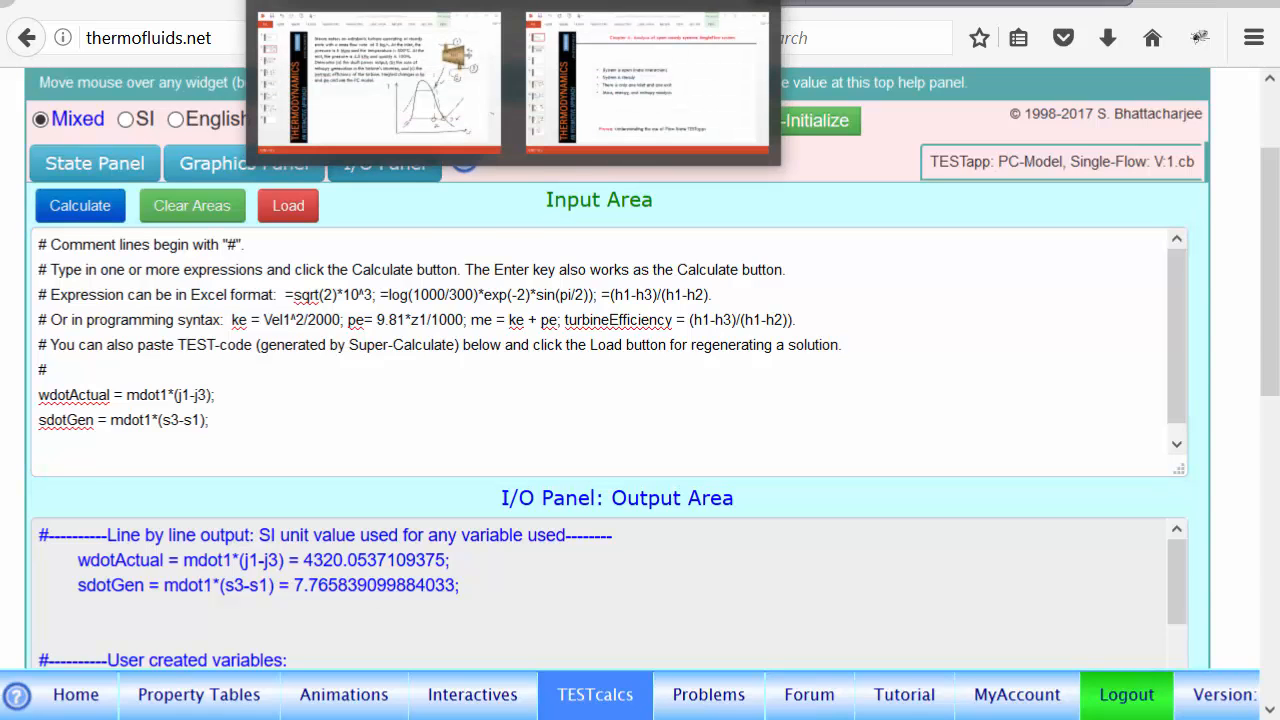
{"action": "left_click", "coordinate": [380, 82]}
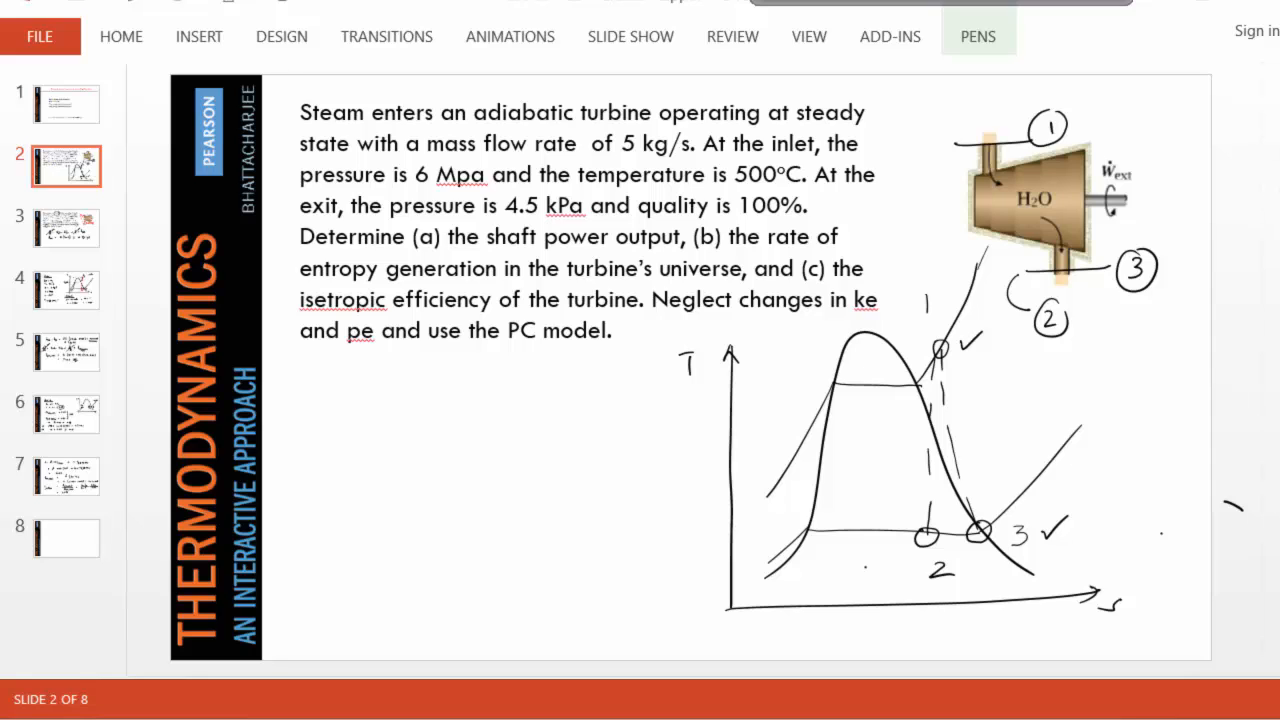
{"action": "key", "text": "alt+Tab"}
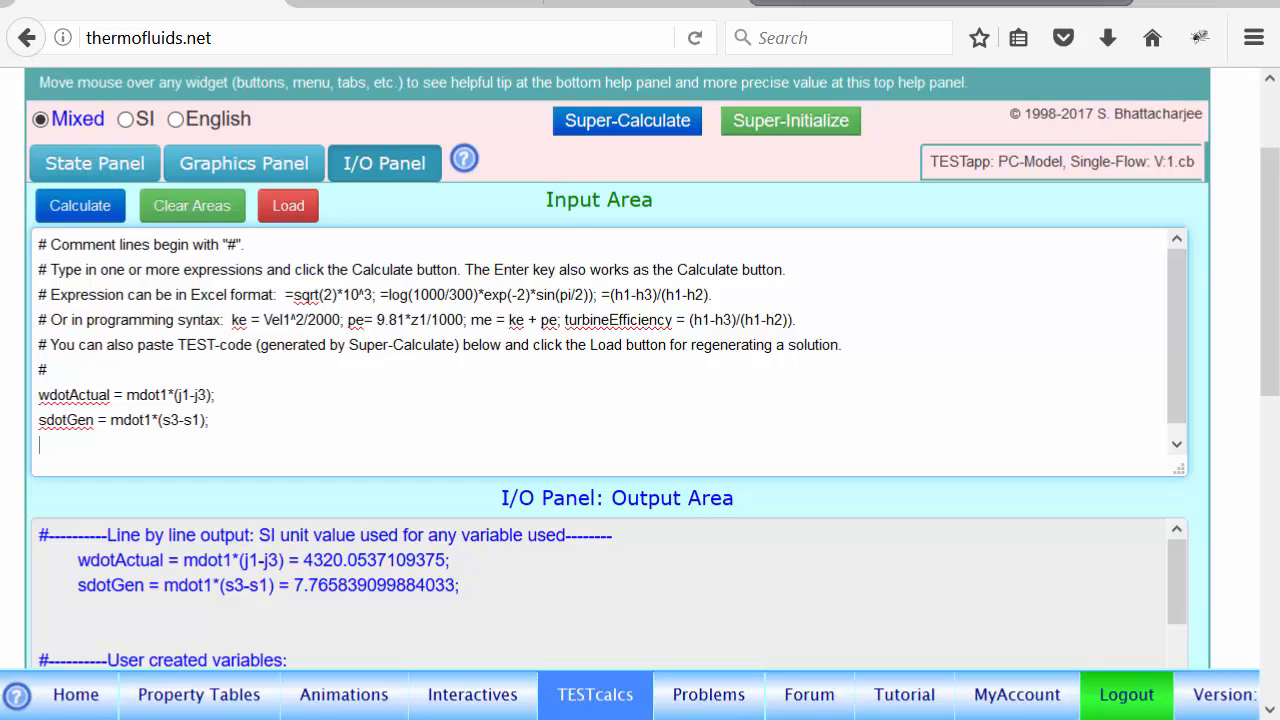
Step: Define isentropic exit State-2 with pressure p2 as =p3 and entropy s2 as =s1, and calculate the state
{"action": "left_click", "coordinate": [91, 160]}
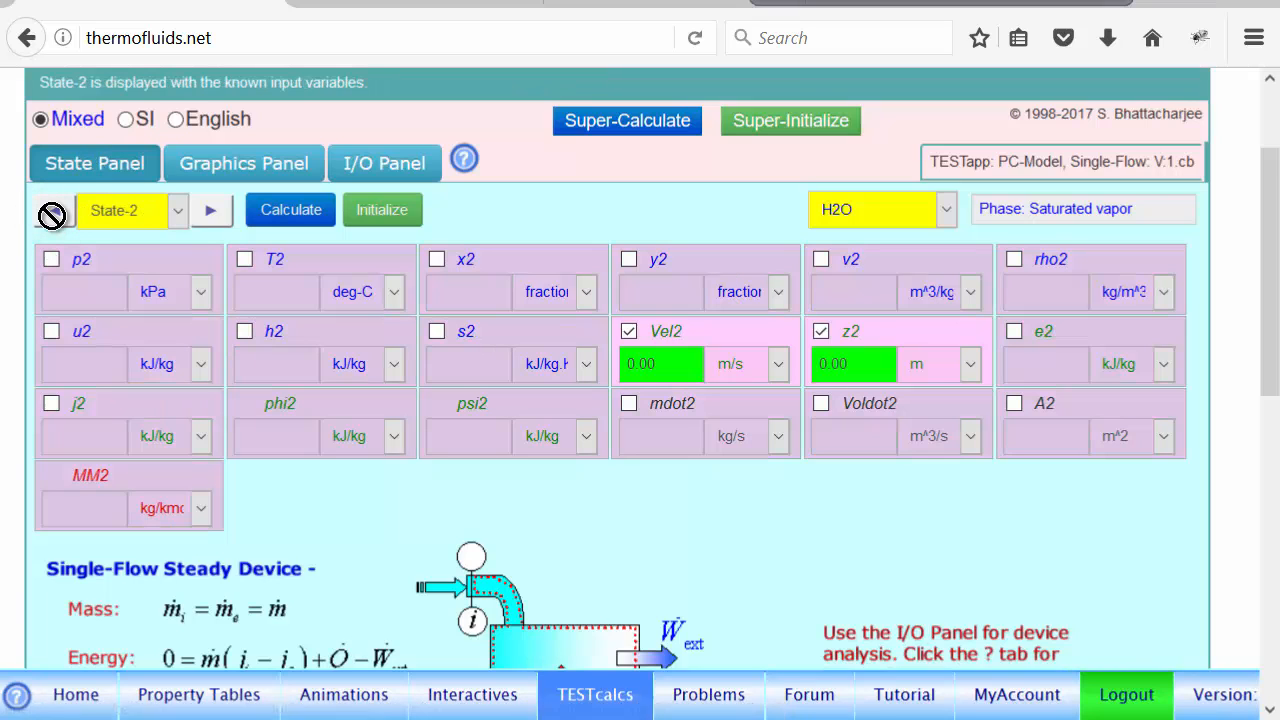
{"action": "left_click", "coordinate": [68, 298]}
{"action": "type", "text": "=p3"}
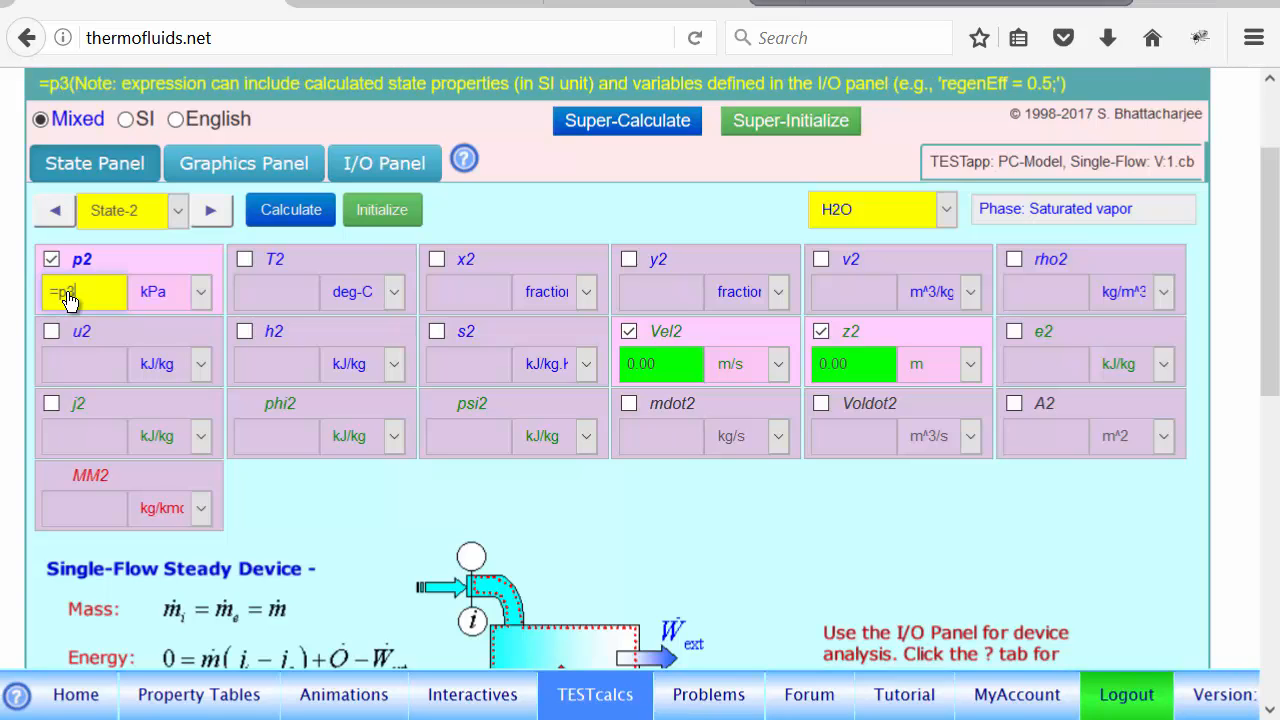
{"action": "left_click", "coordinate": [443, 368]}
{"action": "type", "text": "0"}
{"action": "key", "text": "BackSpace"}
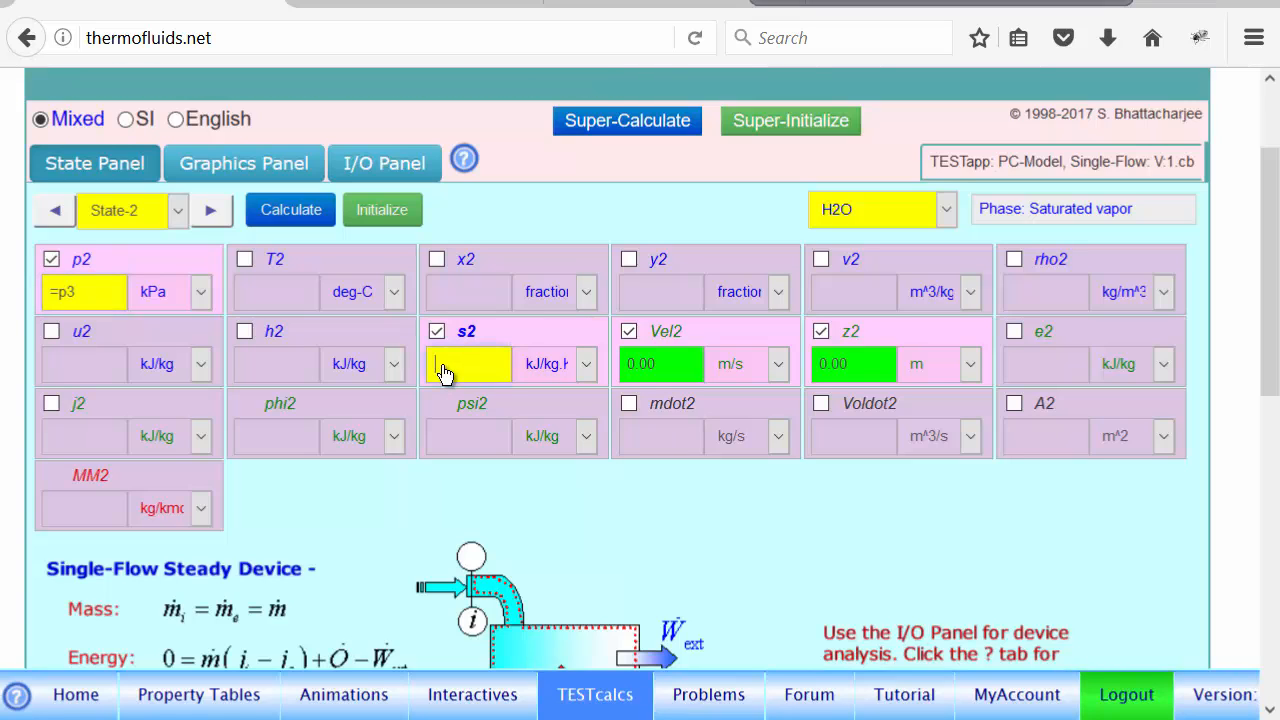
{"action": "type", "text": "=s1"}
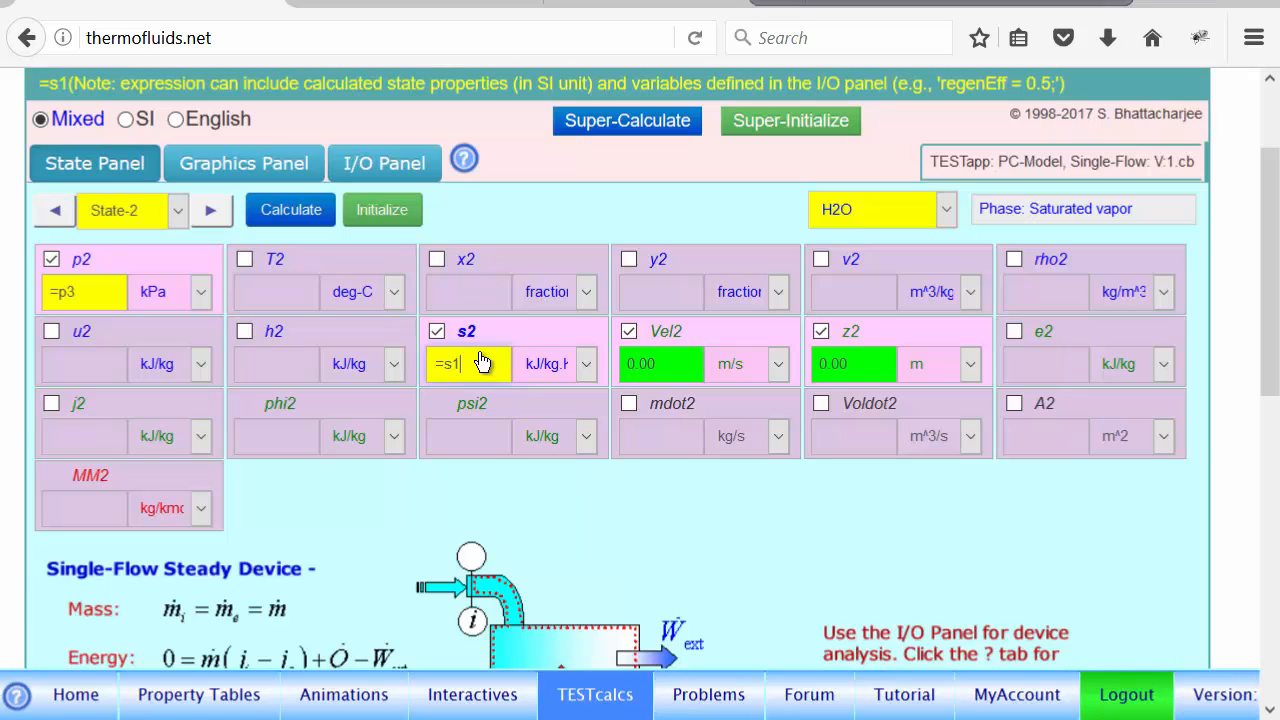
{"action": "key", "text": "Return"}
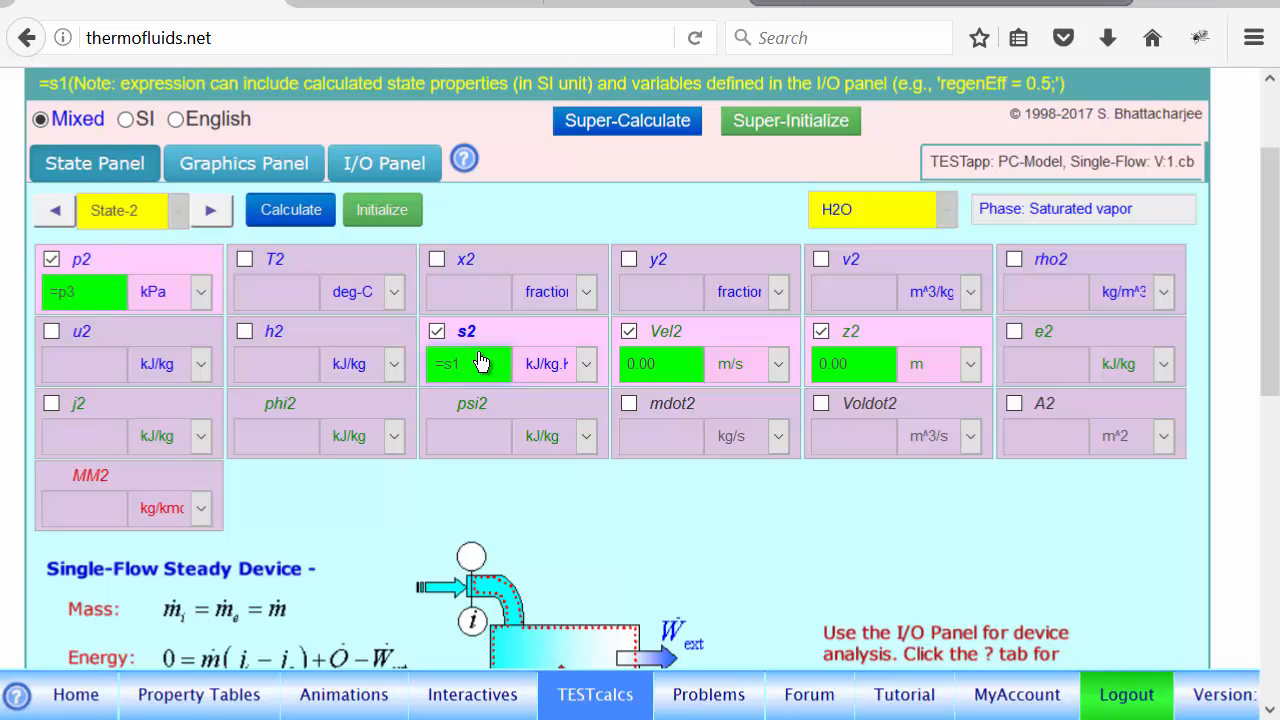
Step: Set State-2's mass flow rate mdot2 to =mdot1 and recalculate the state
{"action": "left_click", "coordinate": [660, 436]}
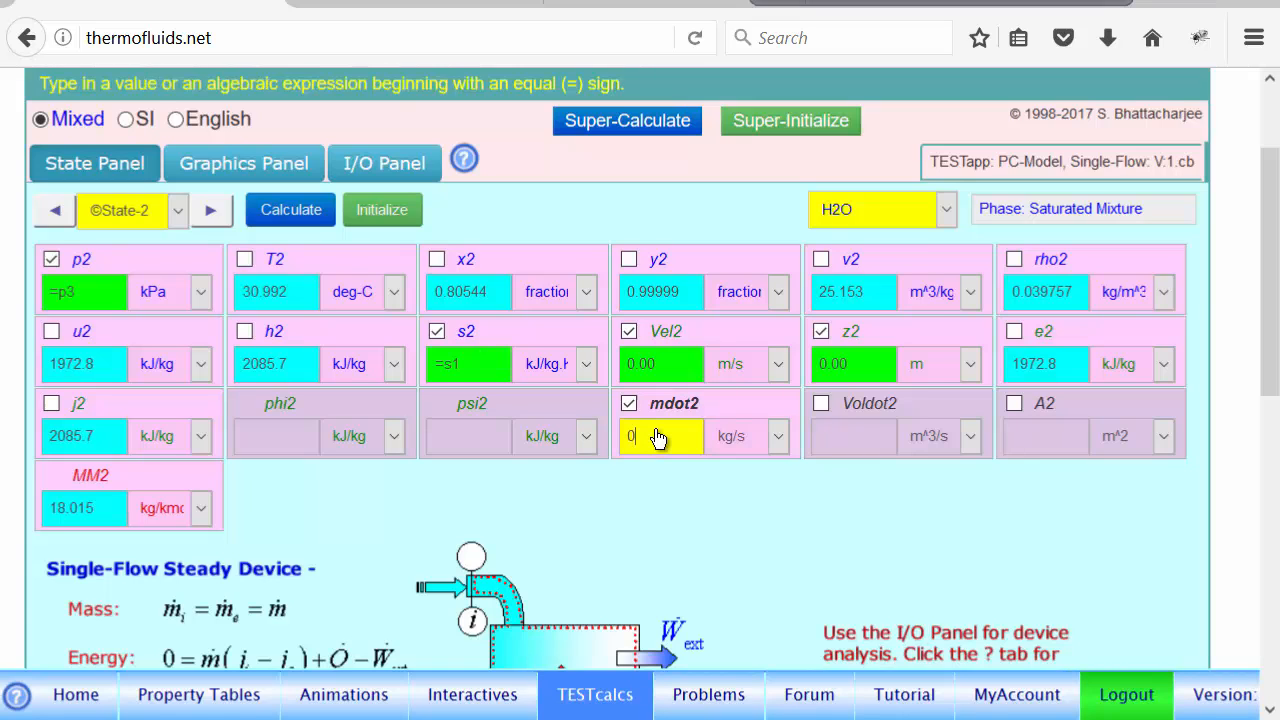
{"action": "type", "text": "=m"}
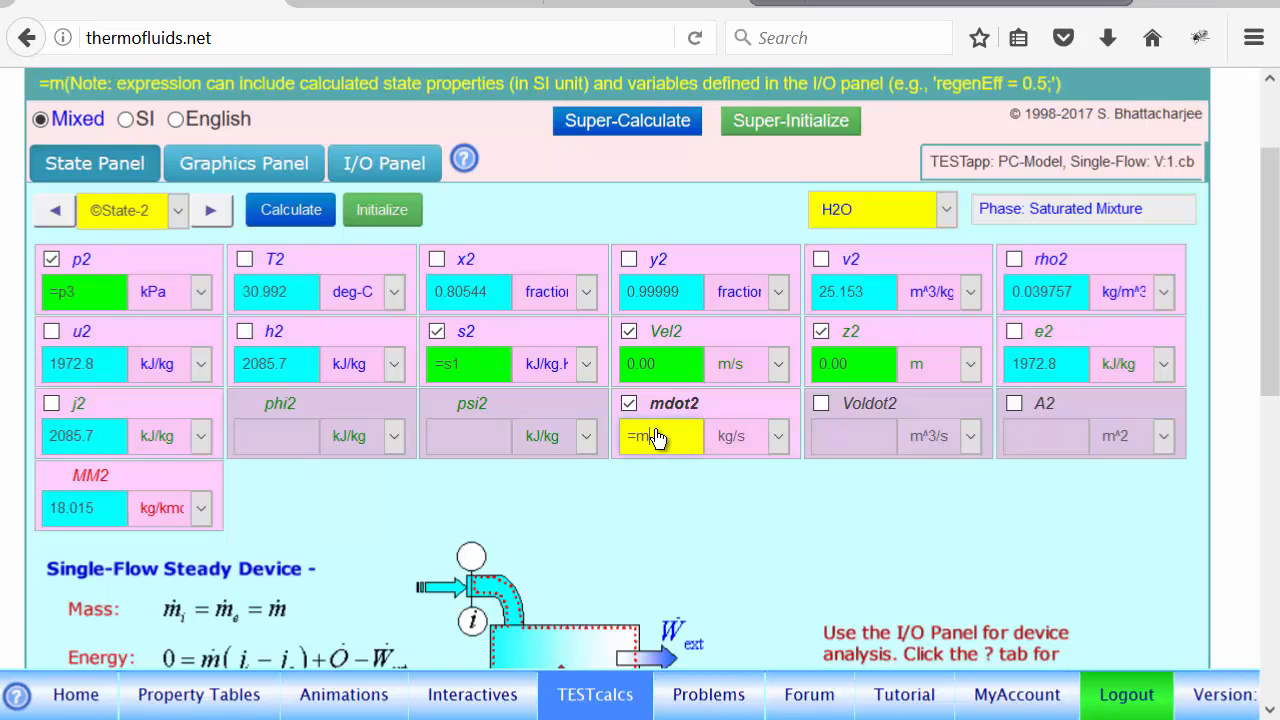
{"action": "type", "text": "dot1"}
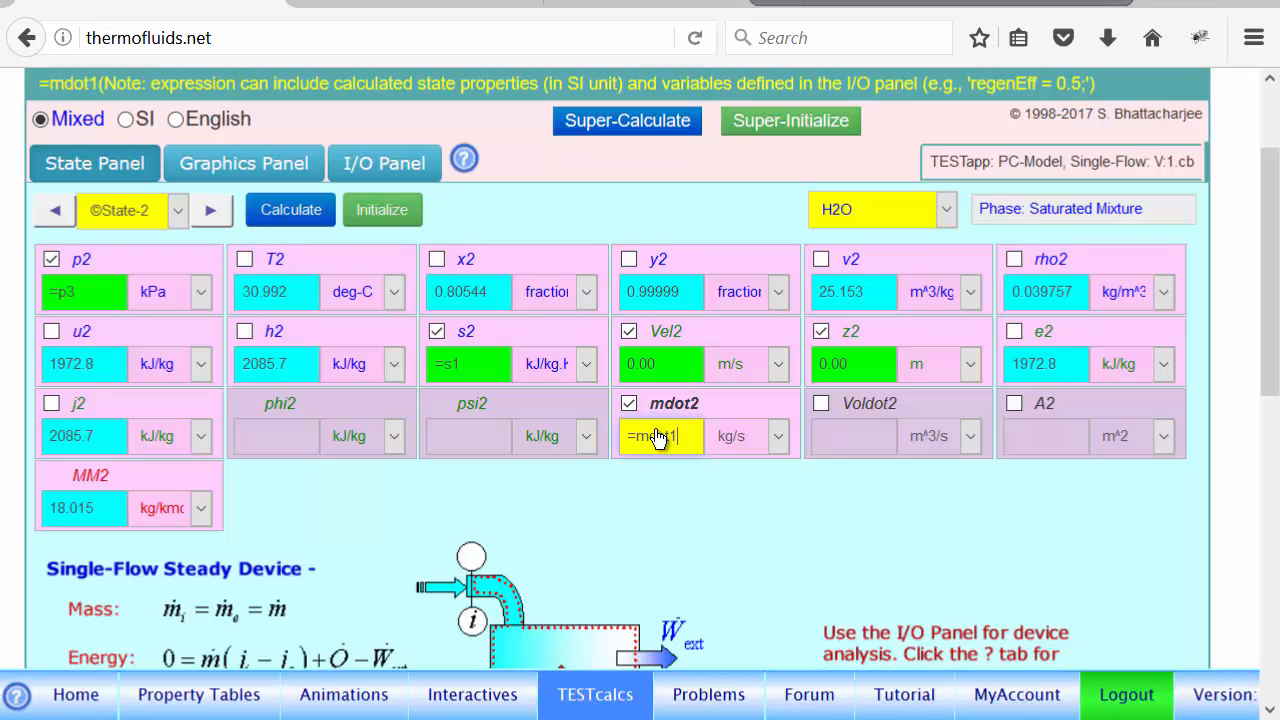
{"action": "scroll", "coordinate": [657, 437], "scroll_direction": "down", "scroll_amount": 2}
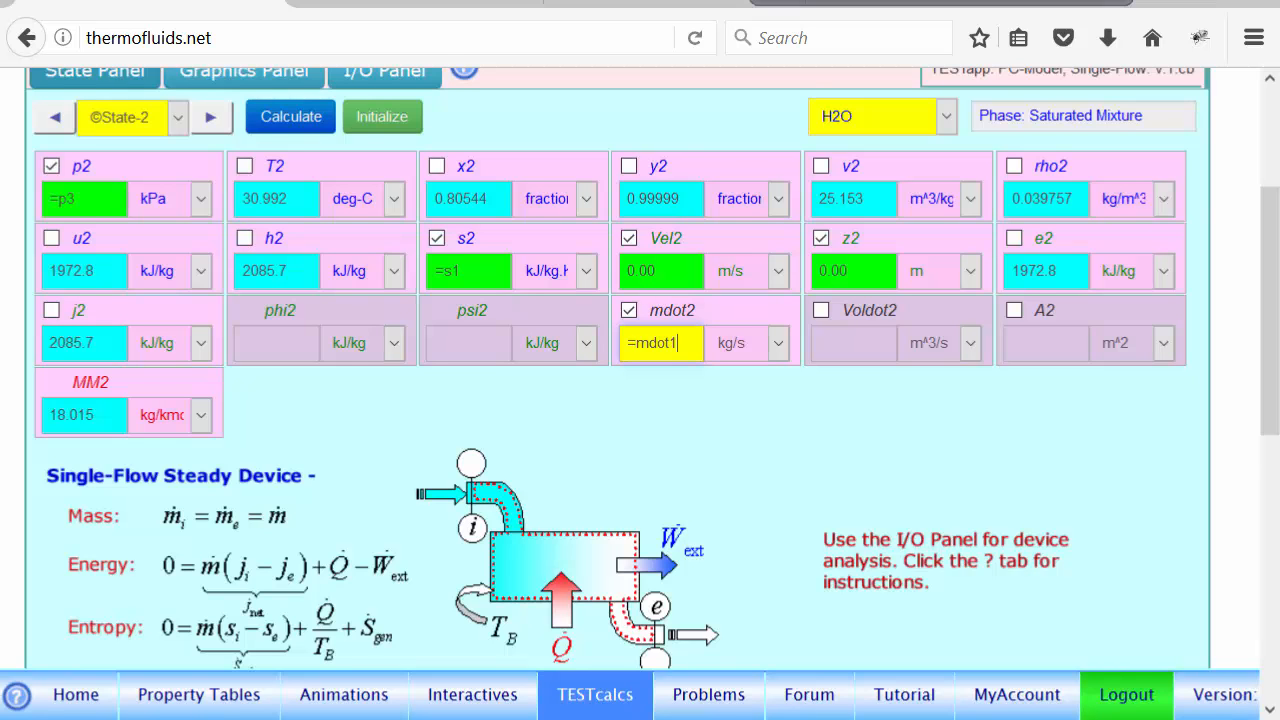
{"action": "scroll", "coordinate": [293, 174], "scroll_direction": "up", "scroll_amount": 1}
{"action": "left_click", "coordinate": [293, 174]}
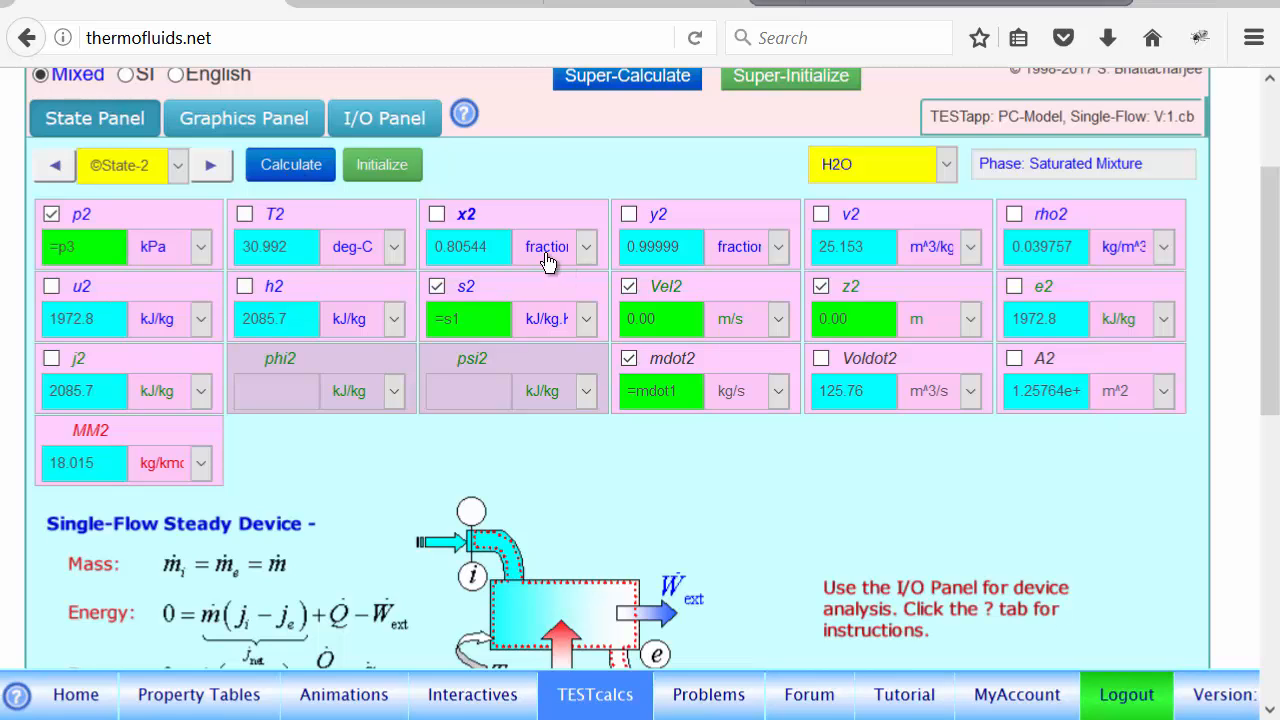
Step: Add the ideal power expression wdotIdeal = mdot1*(j2-j1); below sdotGen in the input area and evaluate it
{"action": "left_click", "coordinate": [392, 120]}
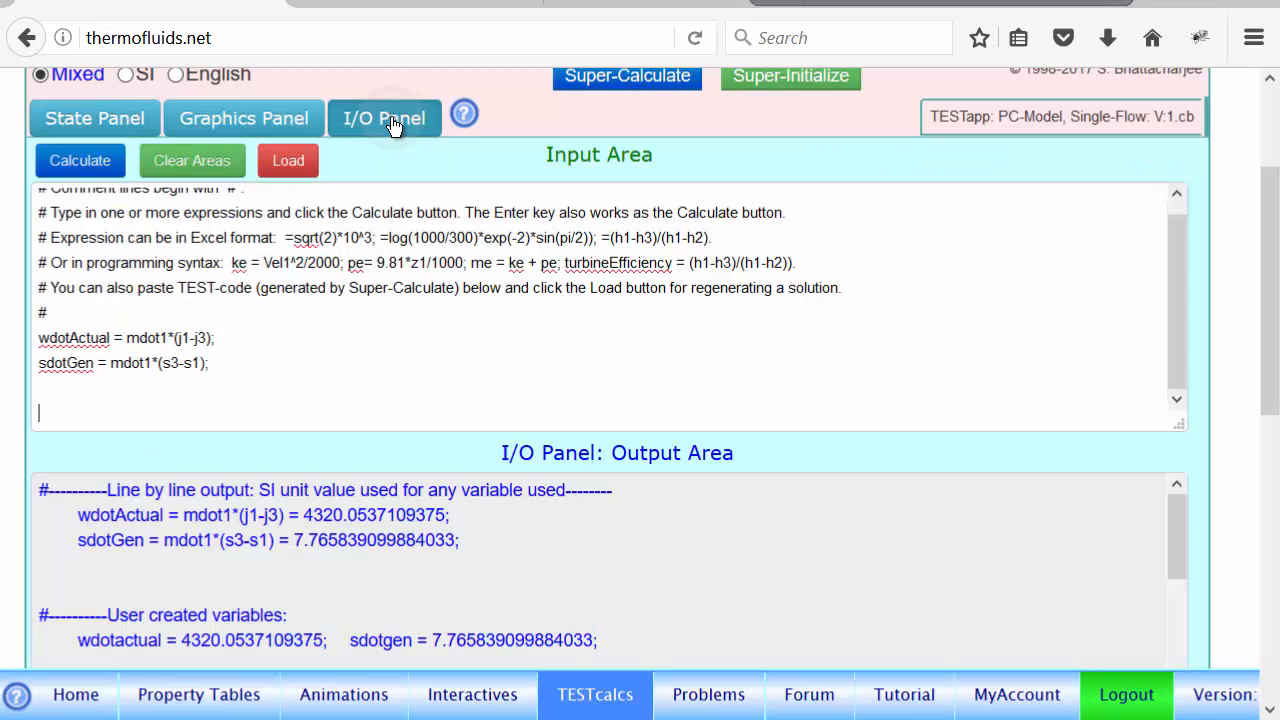
{"action": "left_click", "coordinate": [240, 362]}
{"action": "left_click", "coordinate": [64, 389]}
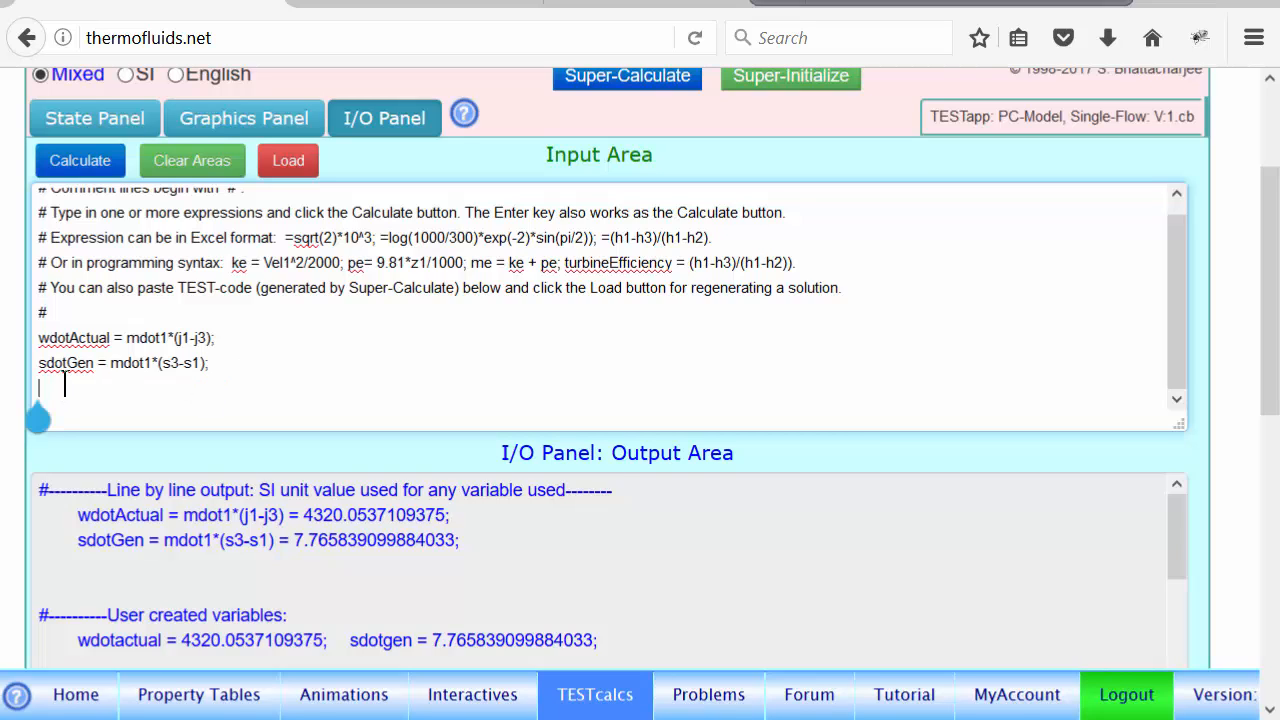
{"action": "type", "text": "wdotIdeal "}
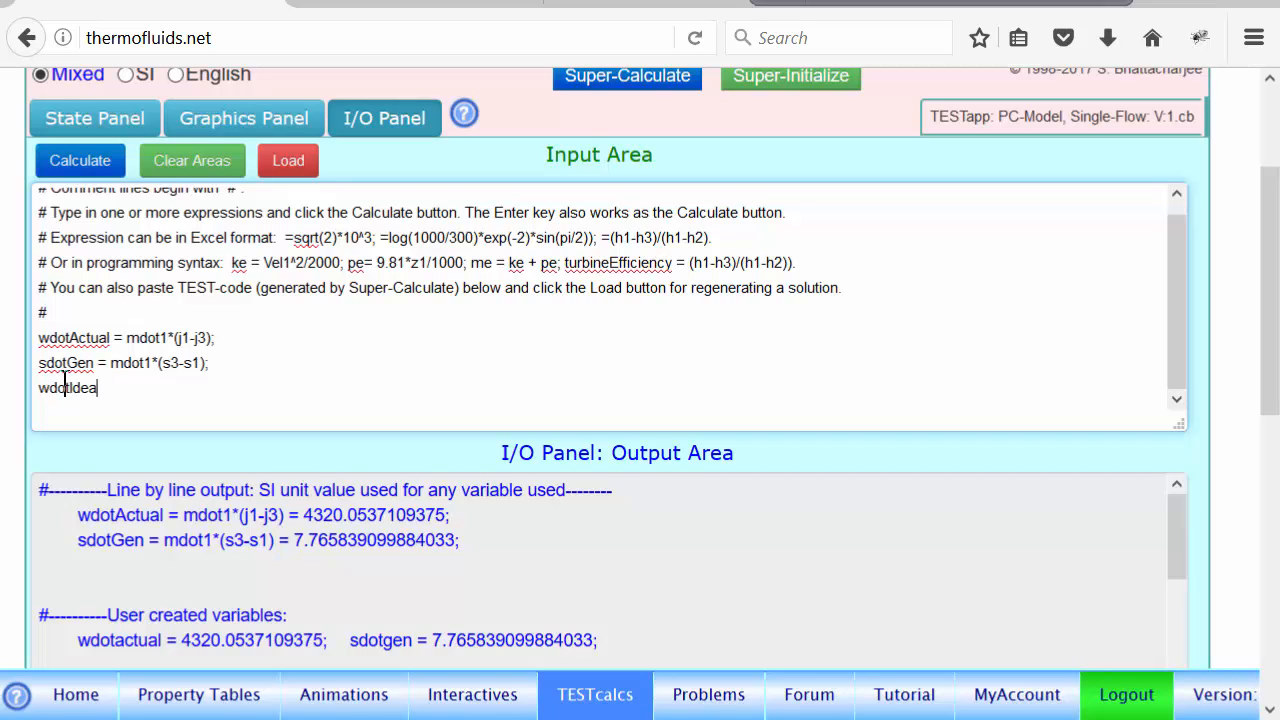
{"action": "type", "text": "= mdot1*(j2-j1)"}
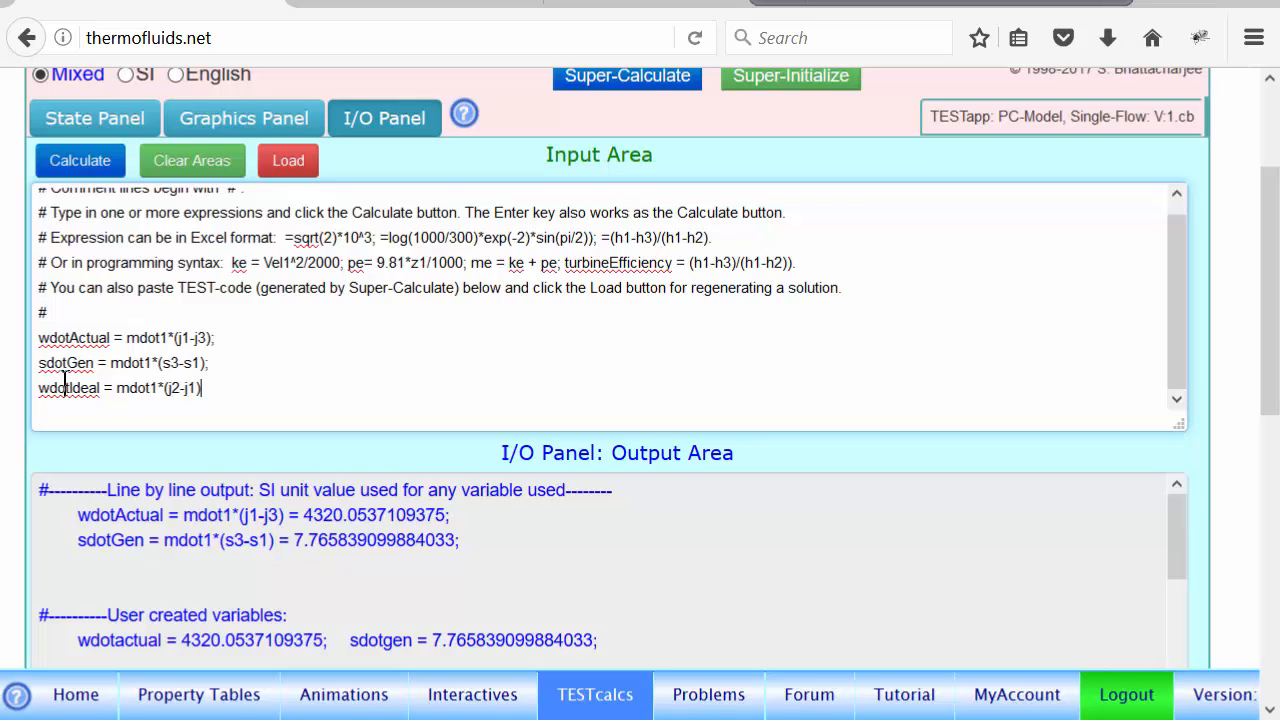
{"action": "type", "text": ";"}
{"action": "key", "text": "BackSpace"}
{"action": "type", "text": ";"}
{"action": "key", "text": "Return"}
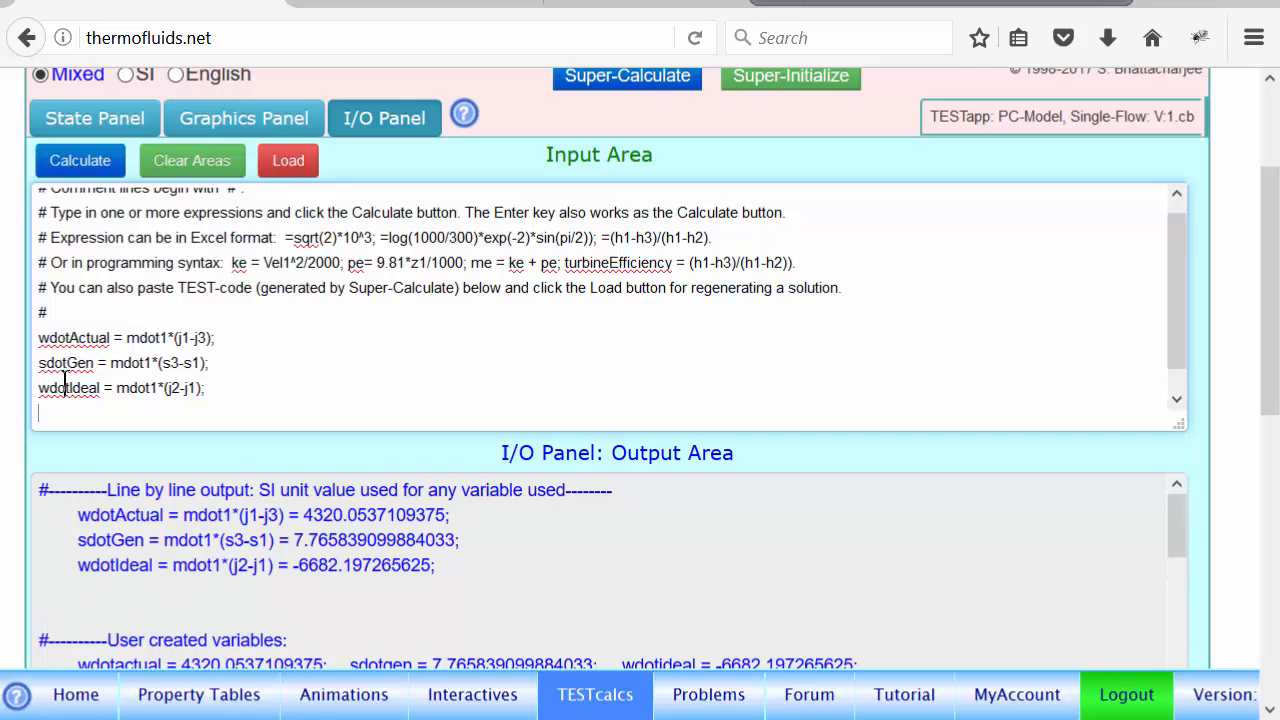
Step: Correct the ideal power expression to wdotIdeal = mdot1*(j1-j2); and evaluate it again
{"action": "left_click", "coordinate": [212, 390]}
{"action": "key", "text": "BackSpace"}
{"action": "key", "text": "BackSpace"}
{"action": "key", "text": "BackSpace"}
{"action": "key", "text": "BackSpace"}
{"action": "key", "text": "BackSpace"}
{"action": "key", "text": "BackSpace"}
{"action": "type", "text": "1-j2);"}
{"action": "key", "text": "Return"}
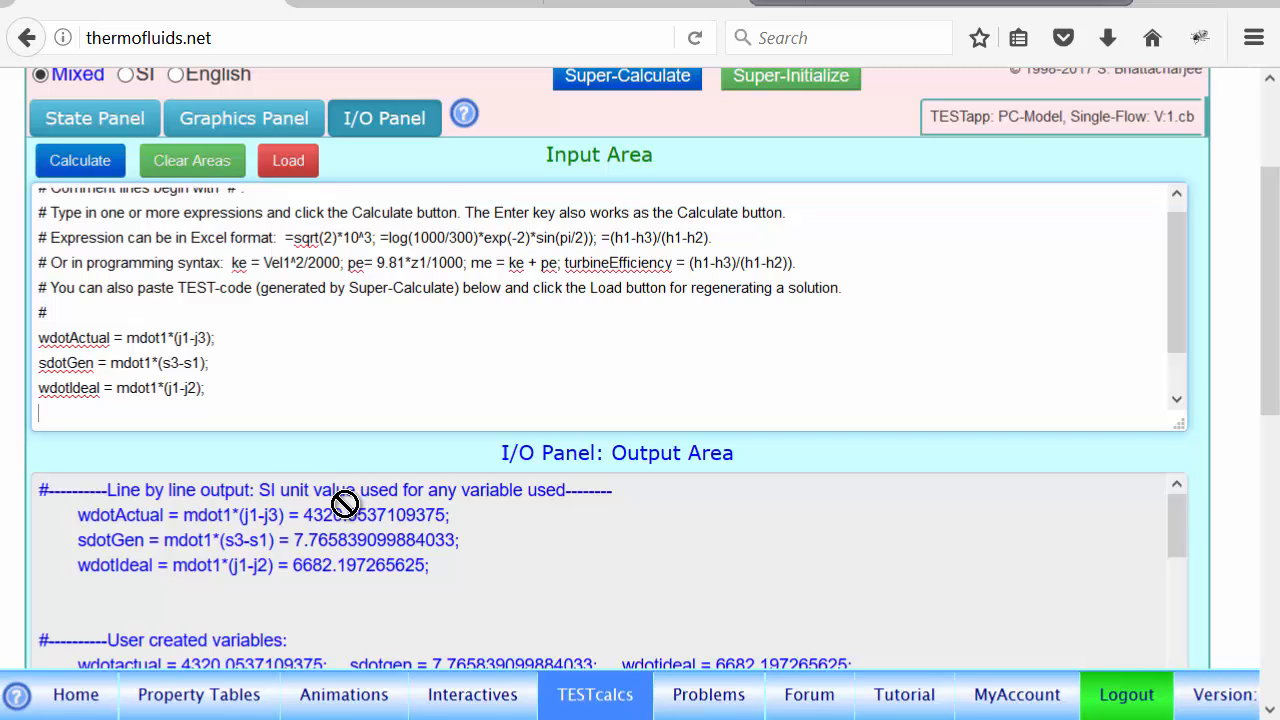
Step: Add the isentropic efficiency expression eff = wdotActual/wdotIdeal; and evaluate it
{"action": "type", "text": "eff = wdotActual/"}
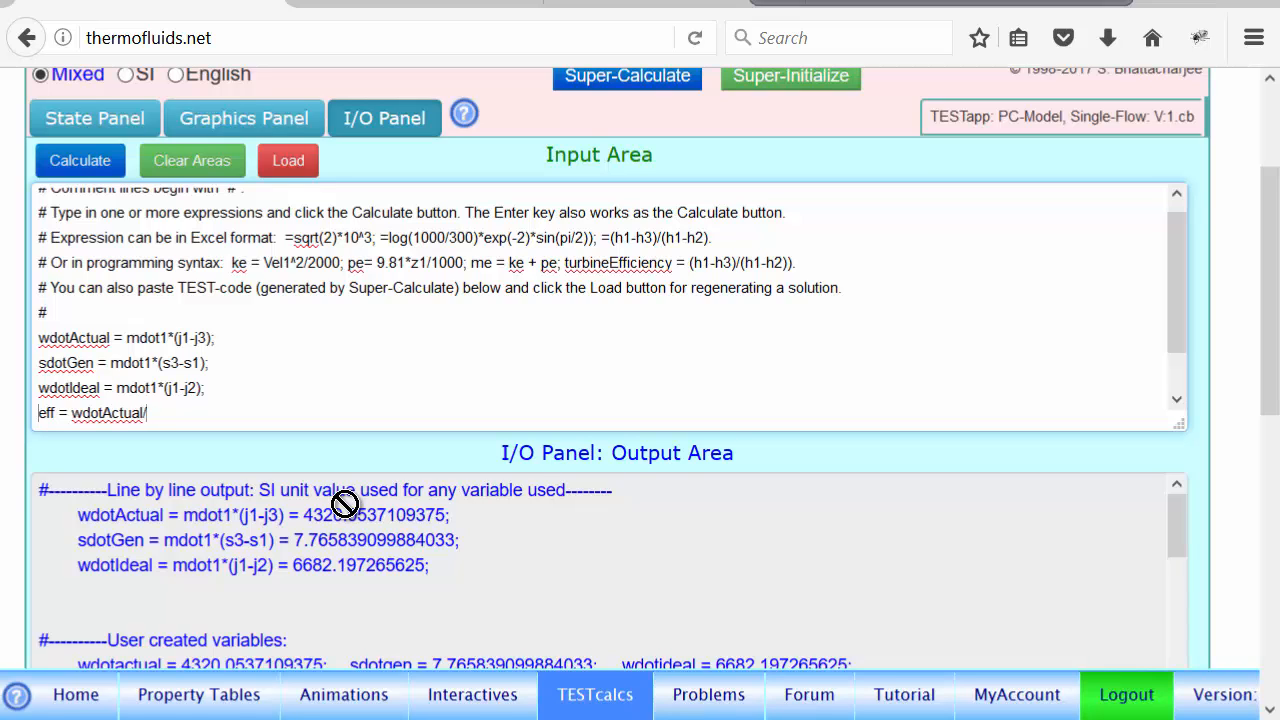
{"action": "type", "text": "wdotIdeal;"}
{"action": "key", "text": "Return"}
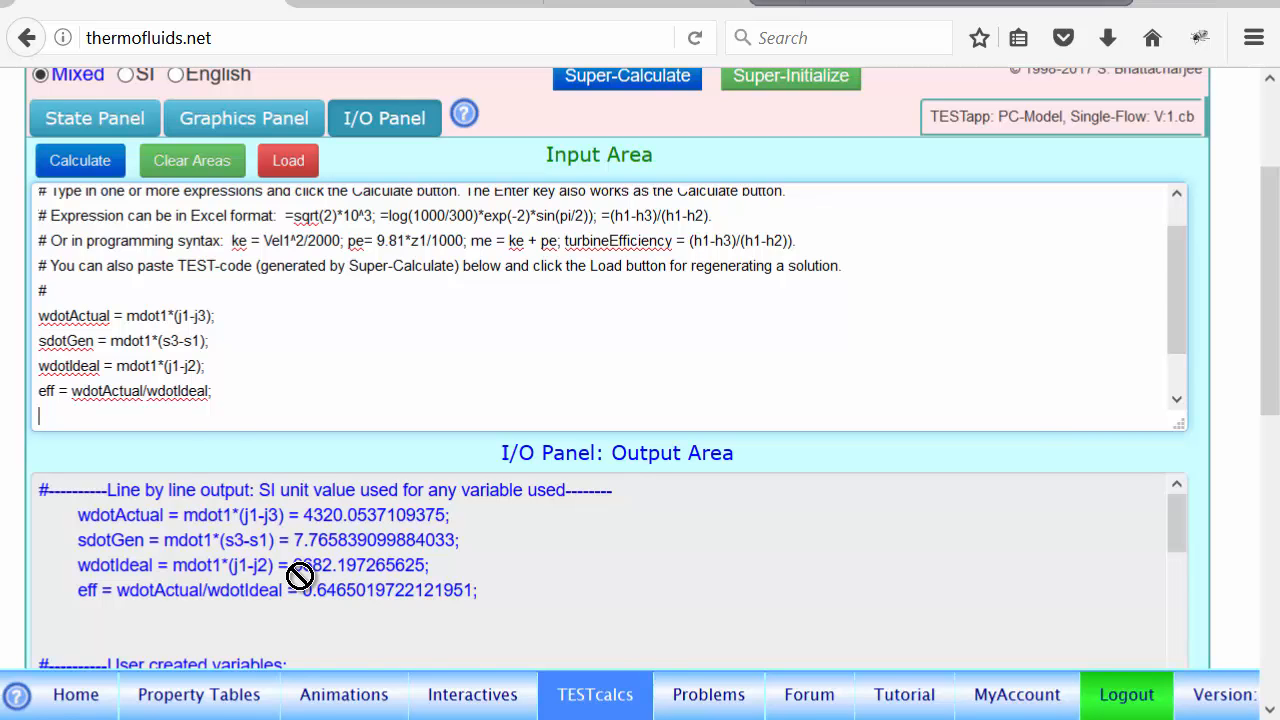
Step: Review State-3's properties and examine the positions of states 1, 2 and 3 relative to the saturation curve on the T-s diagram
{"action": "left_click", "coordinate": [85, 118]}
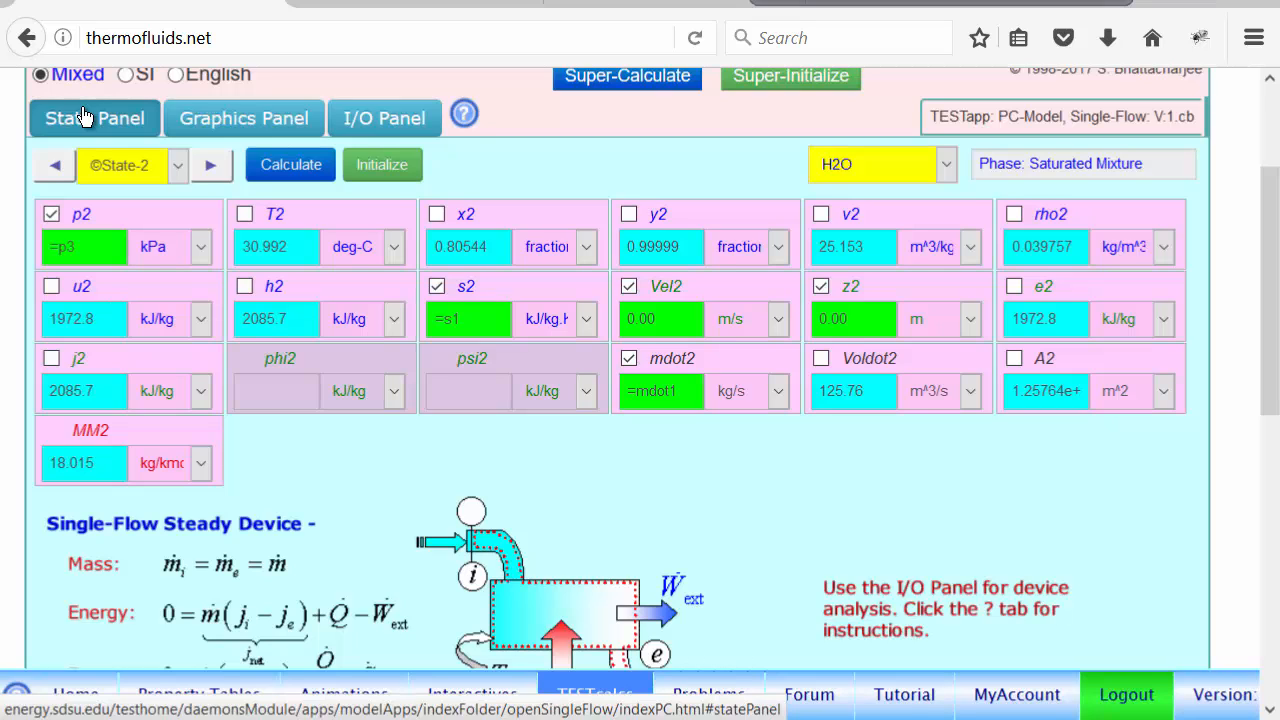
{"action": "left_click", "coordinate": [209, 167]}
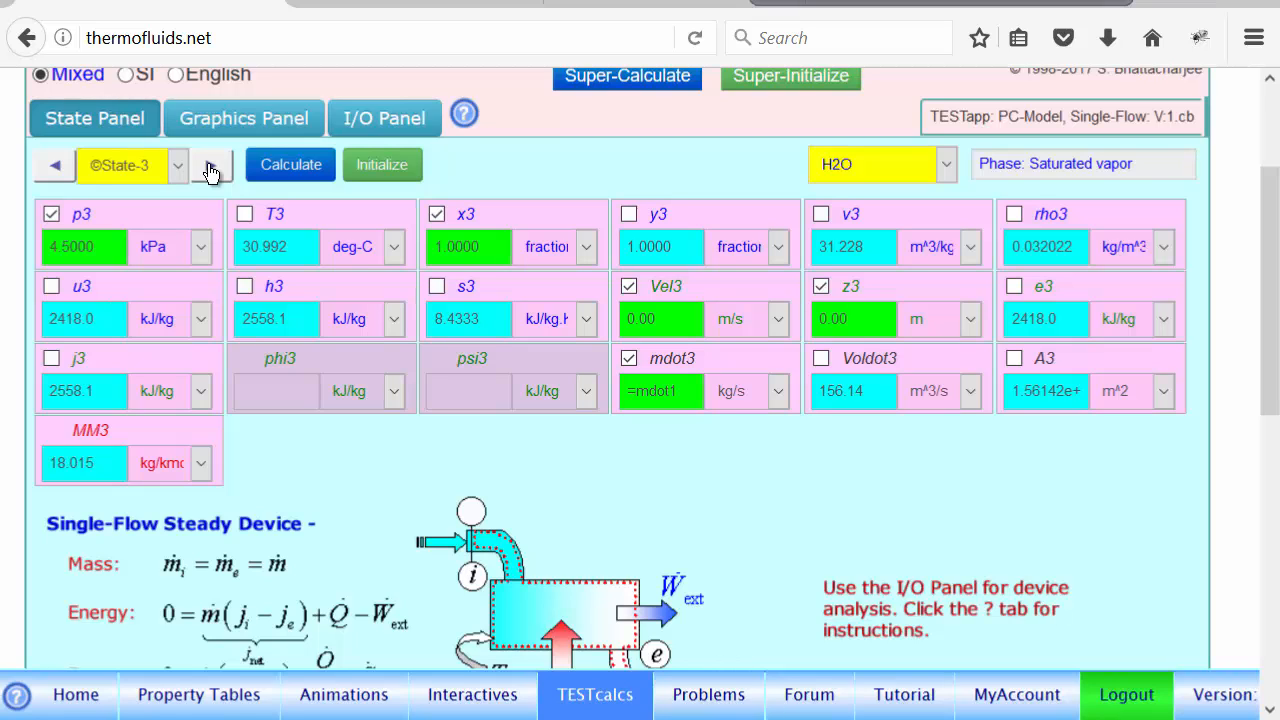
{"action": "left_click", "coordinate": [244, 119]}
{"action": "mouse_move", "coordinate": [553, 478]}
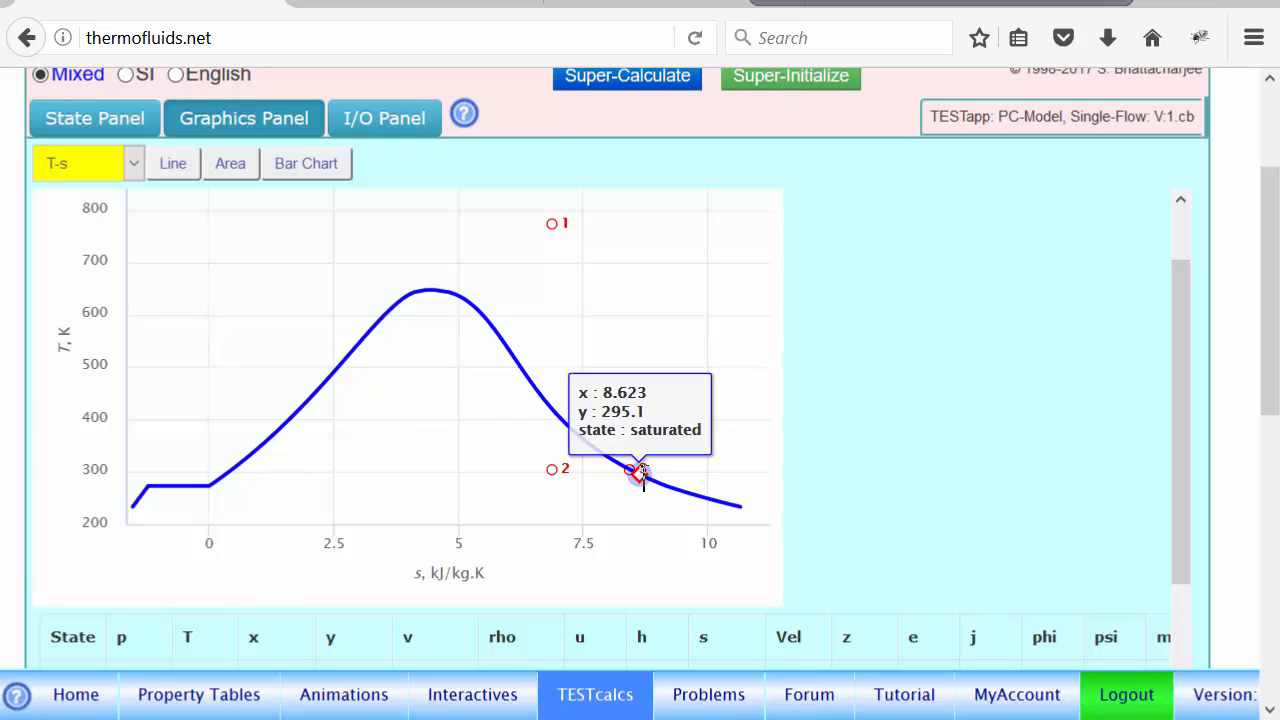
{"action": "left_click", "coordinate": [642, 472]}
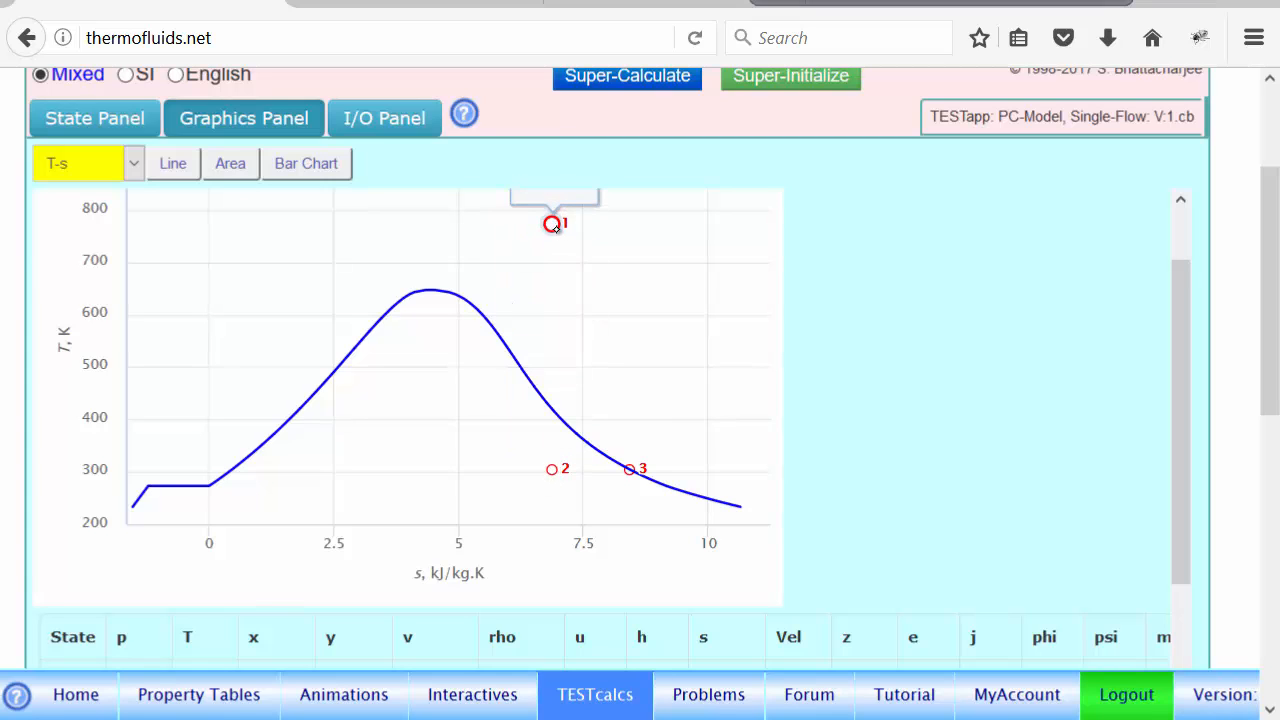
{"action": "mouse_move", "coordinate": [622, 449]}
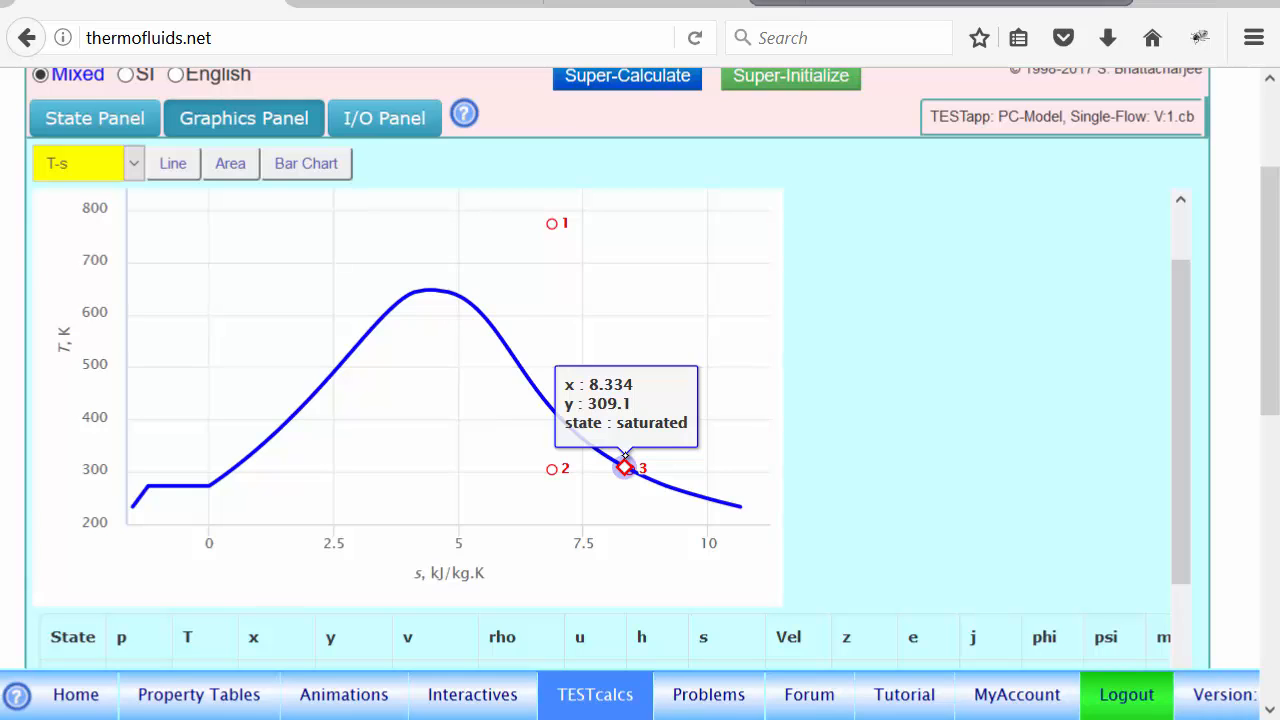
{"action": "mouse_move", "coordinate": [557, 232]}
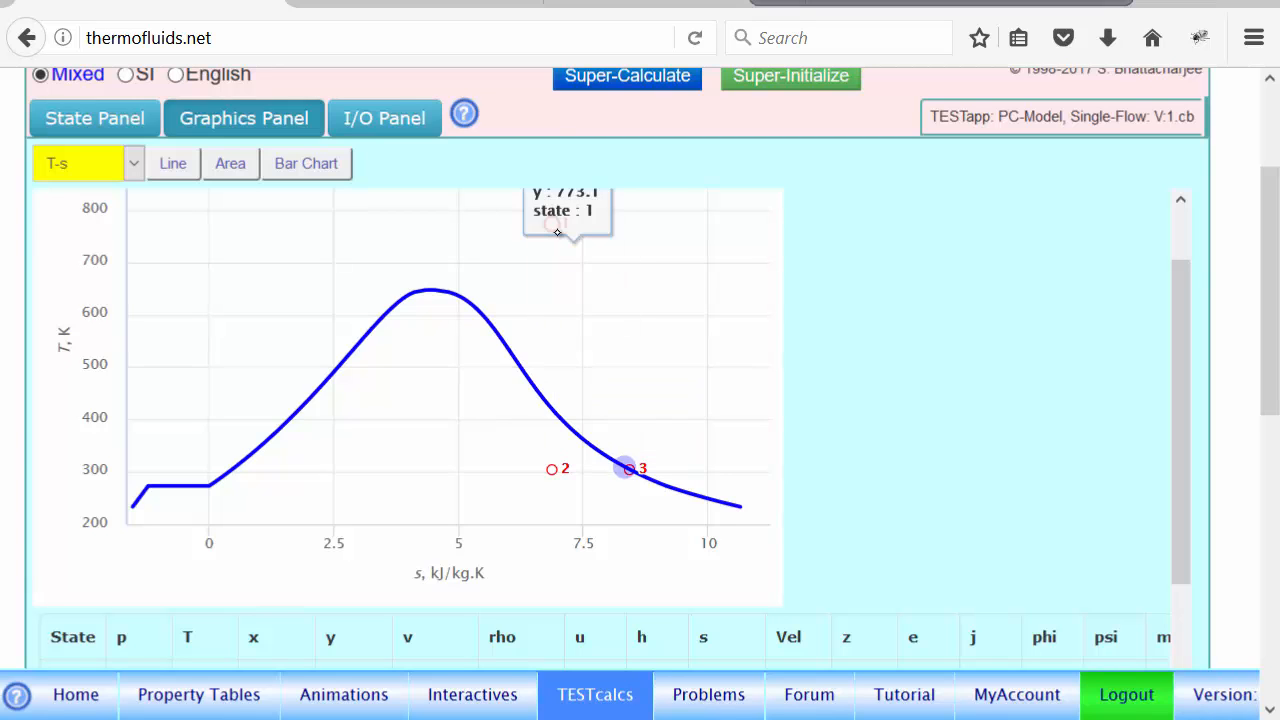
Step: Define State-0 as the dead state with p0 at 100 kPa and T0 at 25 deg-C, and calculate it
{"action": "left_click", "coordinate": [82, 128]}
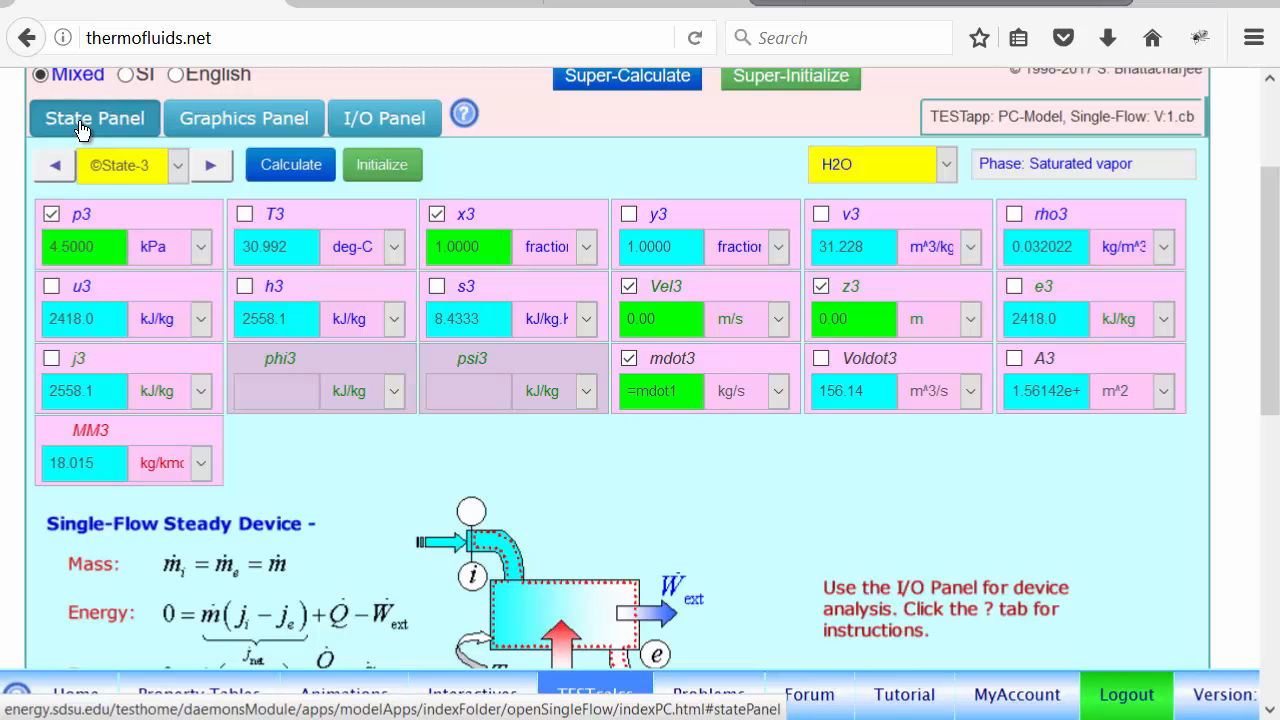
{"action": "left_click", "coordinate": [55, 167]}
{"action": "left_click", "coordinate": [55, 167]}
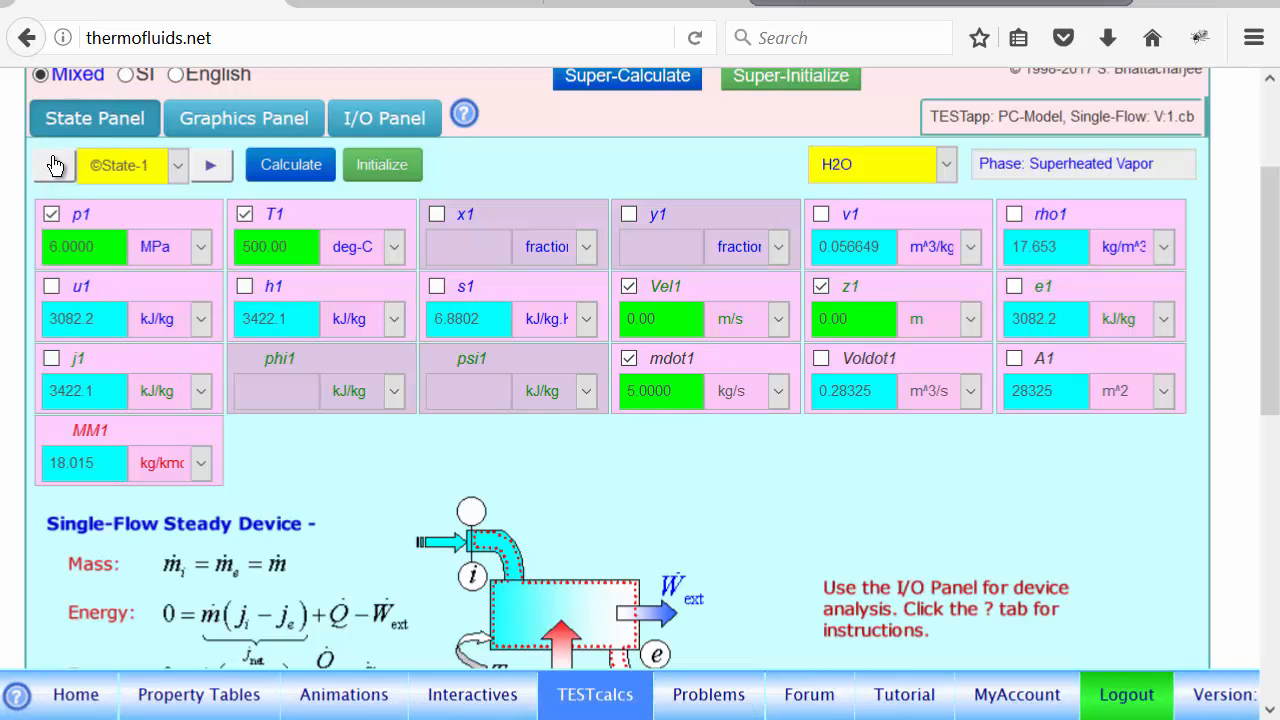
{"action": "left_click", "coordinate": [55, 167]}
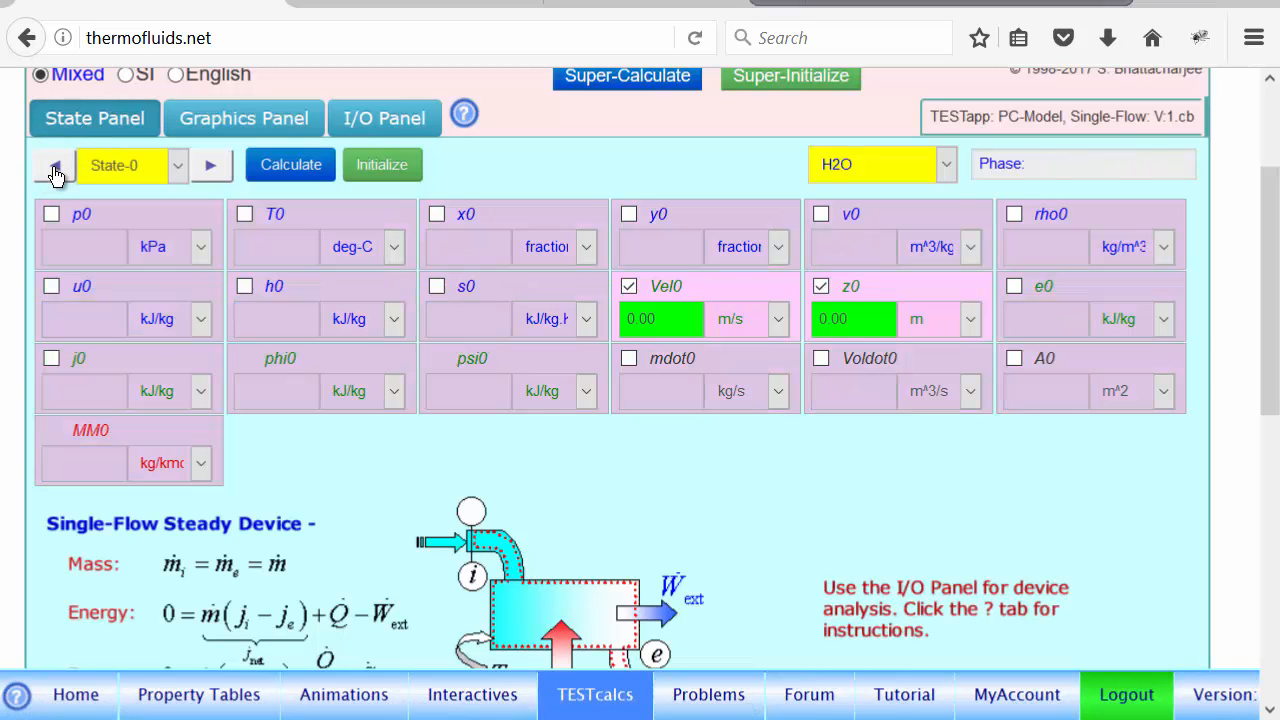
{"action": "left_click", "coordinate": [62, 249]}
{"action": "type", "text": "0"}
{"action": "key", "text": "BackSpace"}
{"action": "type", "text": "100"}
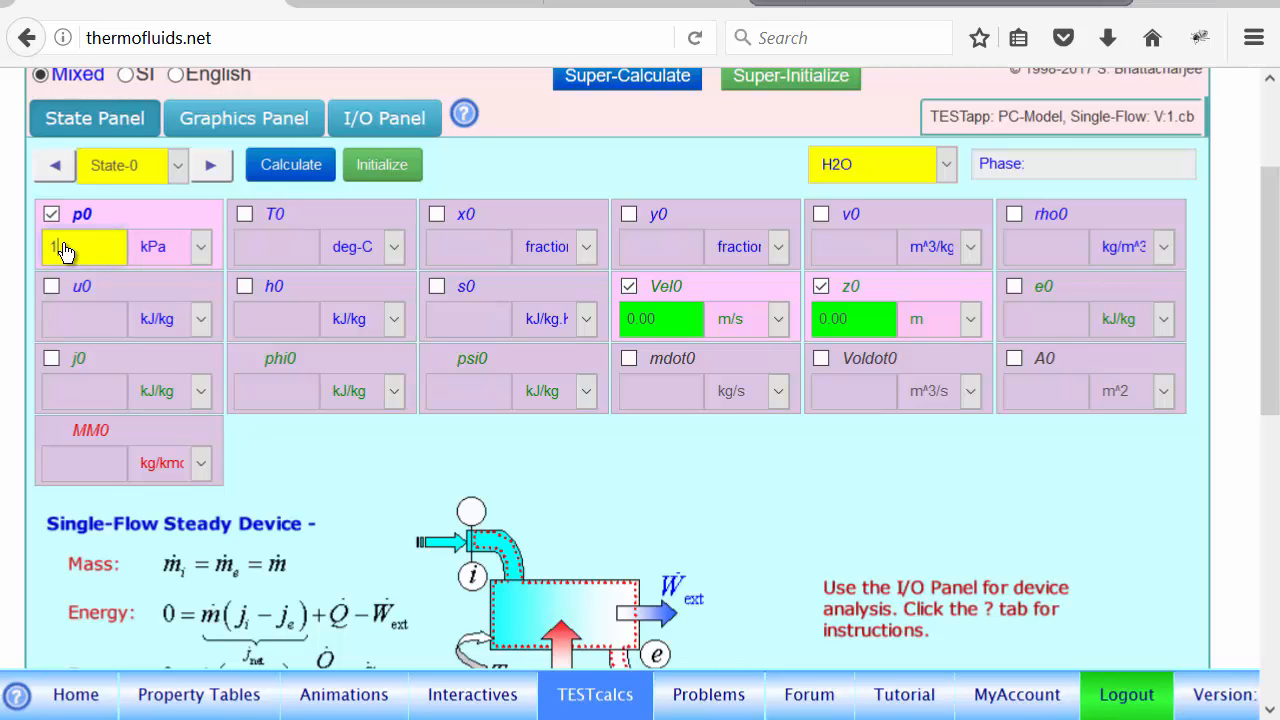
{"action": "left_click", "coordinate": [262, 249]}
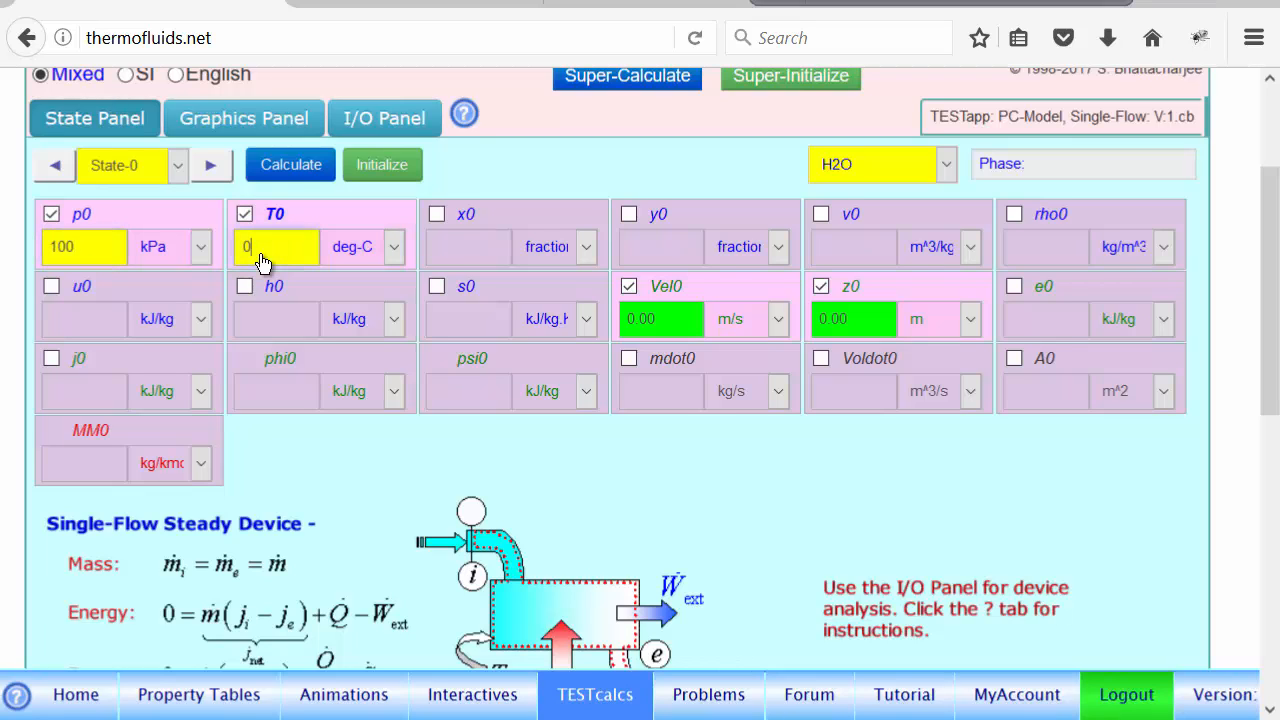
{"action": "key", "text": "BackSpace"}
{"action": "type", "text": "25"}
{"action": "key", "text": "Return"}
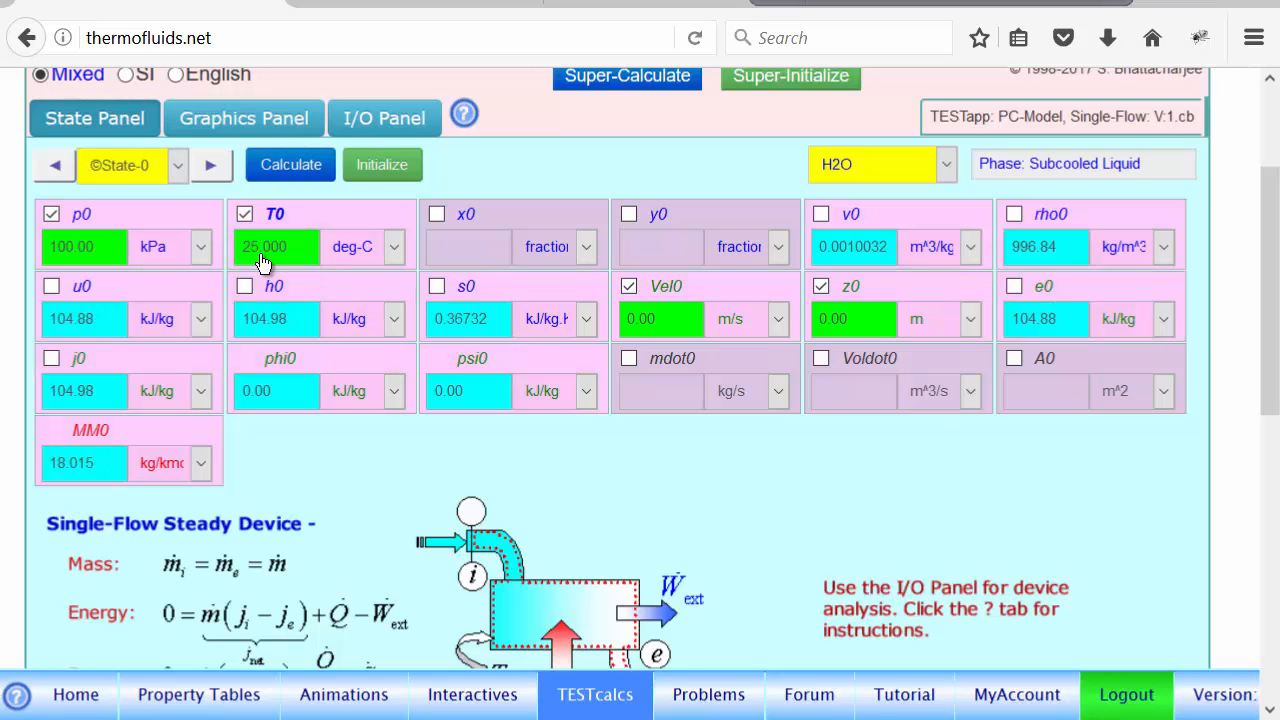
Step: Check the flow exergy psi of States 1 to 3 and evaluate the added expression exergyDiff = mdot1*(psi1-psi3); in the input area
{"action": "left_click", "coordinate": [210, 166]}
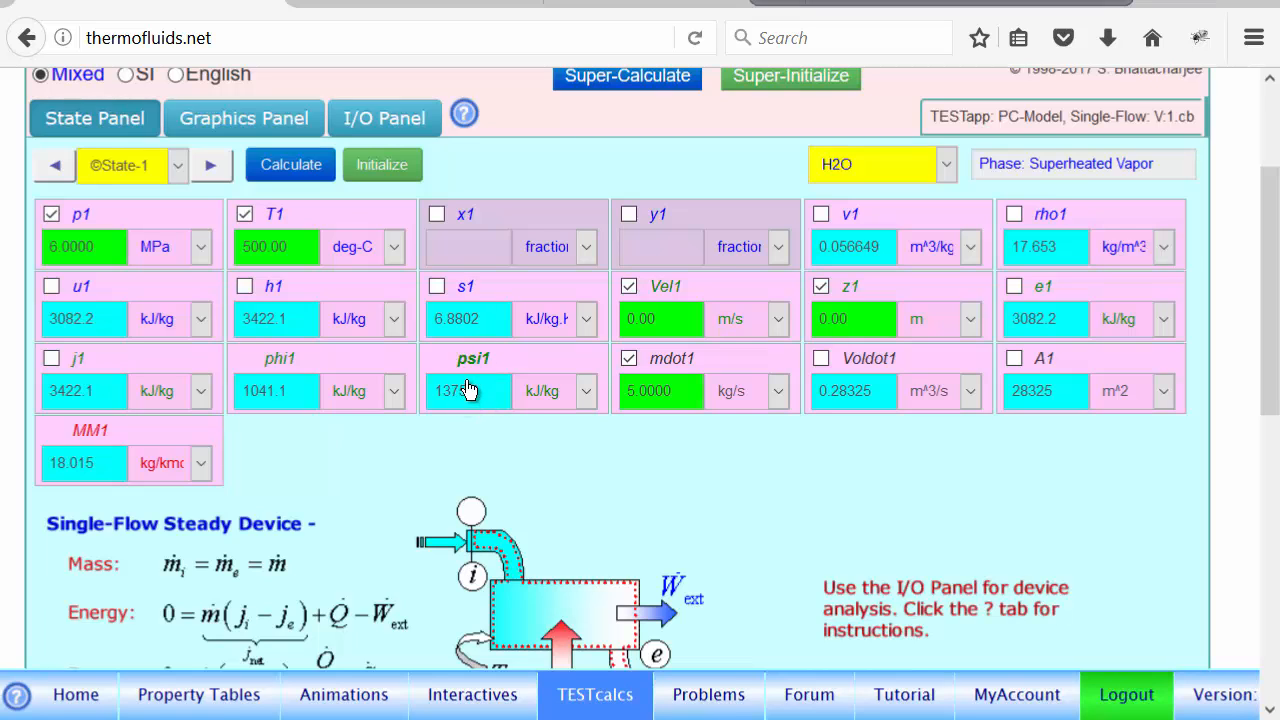
{"action": "left_click", "coordinate": [213, 167]}
{"action": "left_click", "coordinate": [214, 168]}
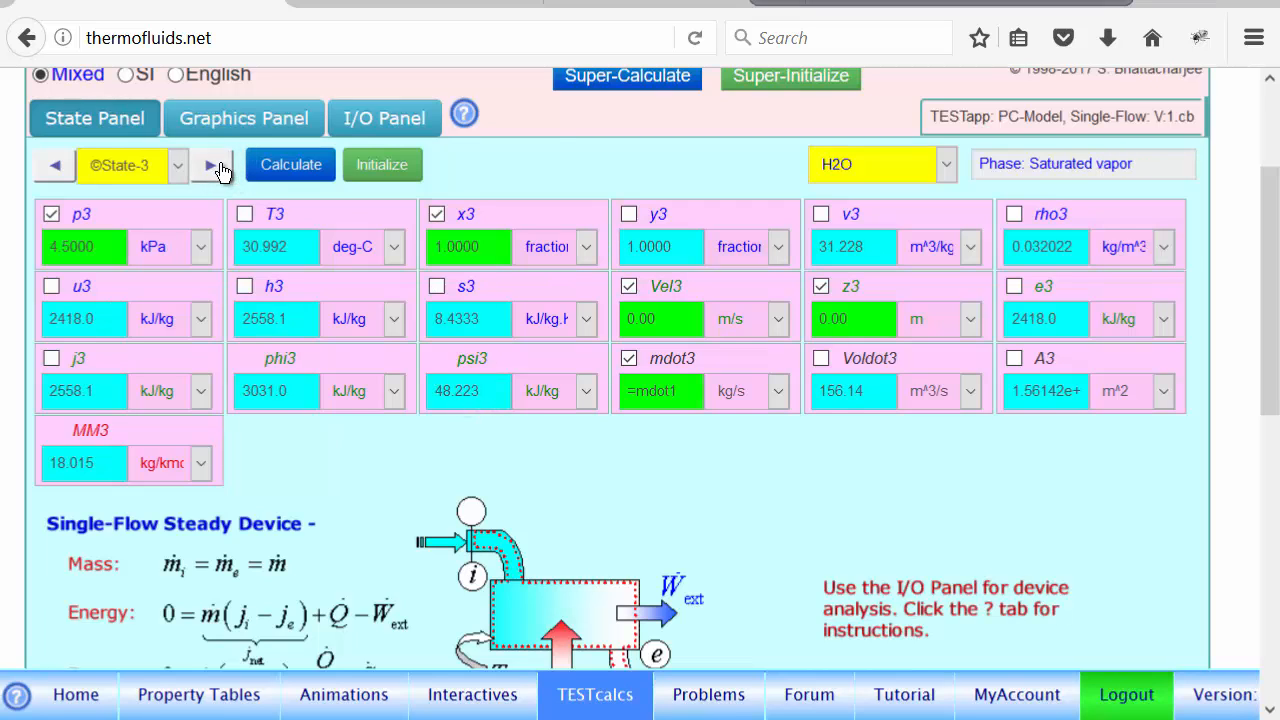
{"action": "left_click", "coordinate": [392, 122]}
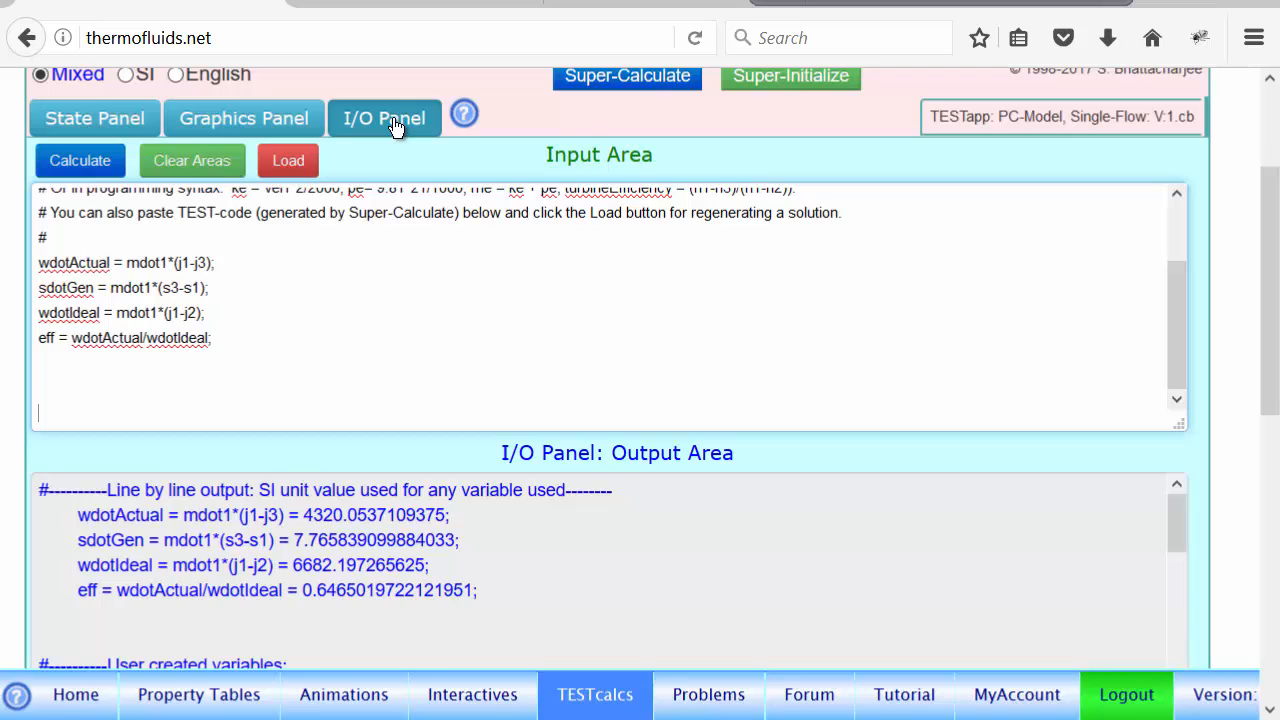
{"action": "left_click", "coordinate": [52, 366]}
{"action": "type", "text": "exergyDiff = mdot1*"}
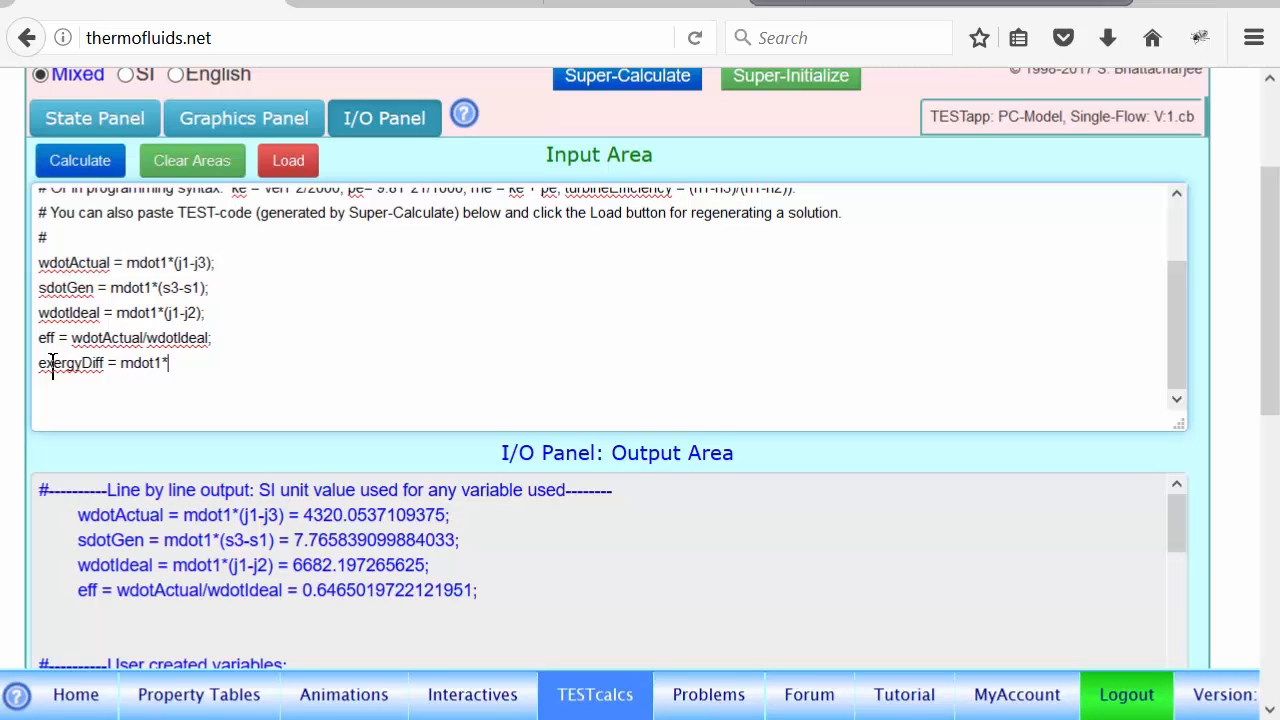
{"action": "type", "text": "(psi1-psi3);"}
{"action": "key", "text": "Return"}
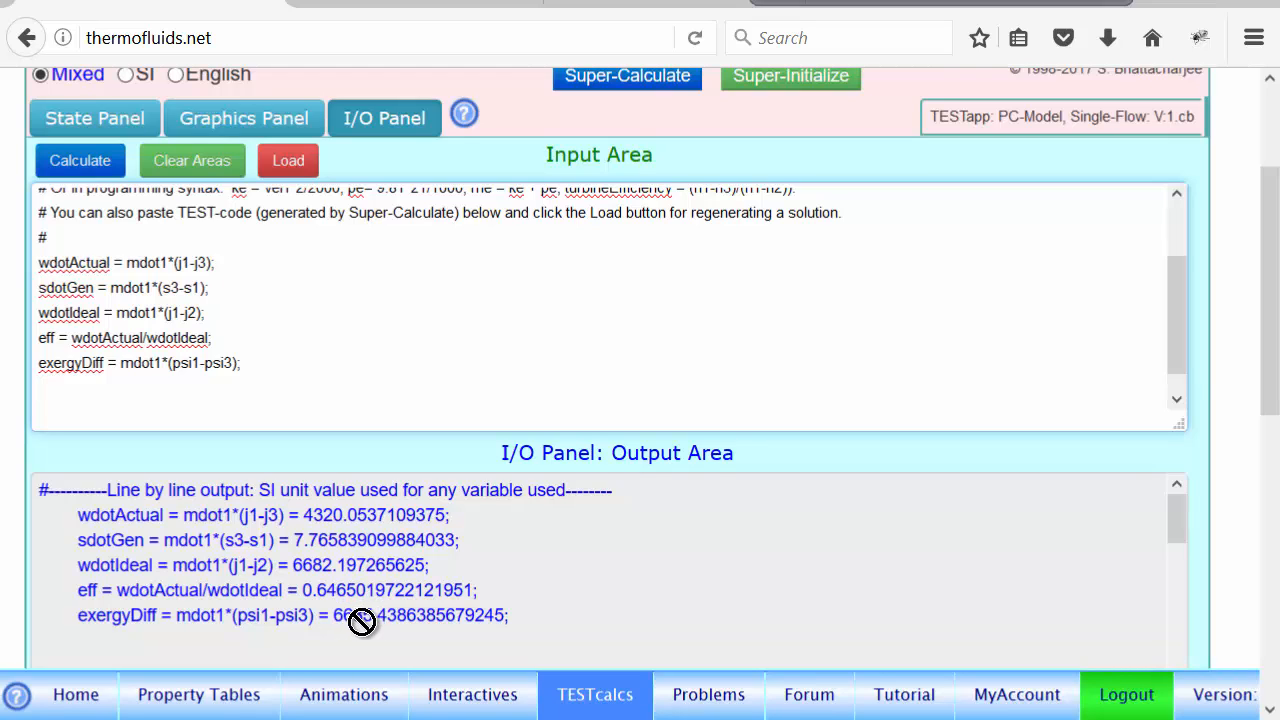
Step: Add the exergetic efficiency expression exergyEff = wdotActual/exergyDiff; below exergyDiff in the input area and evaluate it
{"action": "left_click", "coordinate": [90, 382]}
{"action": "type", "text": "e"}
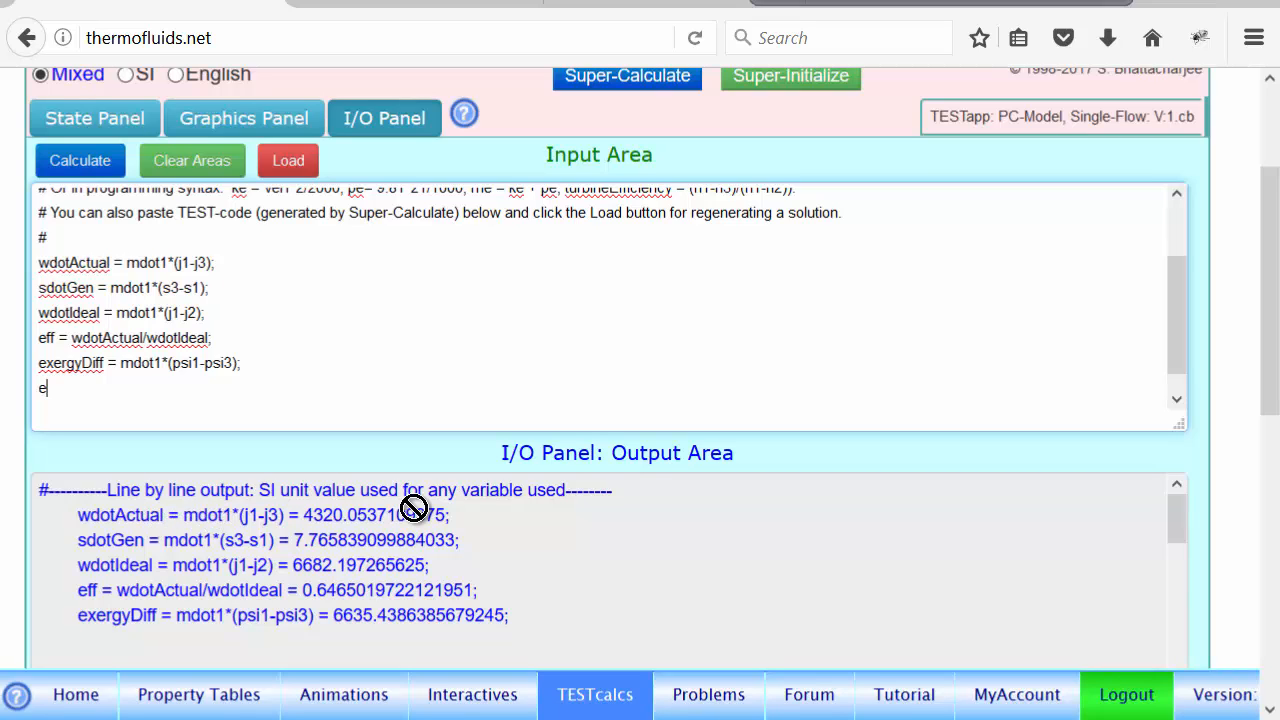
{"action": "type", "text": "xergyEff = wd"}
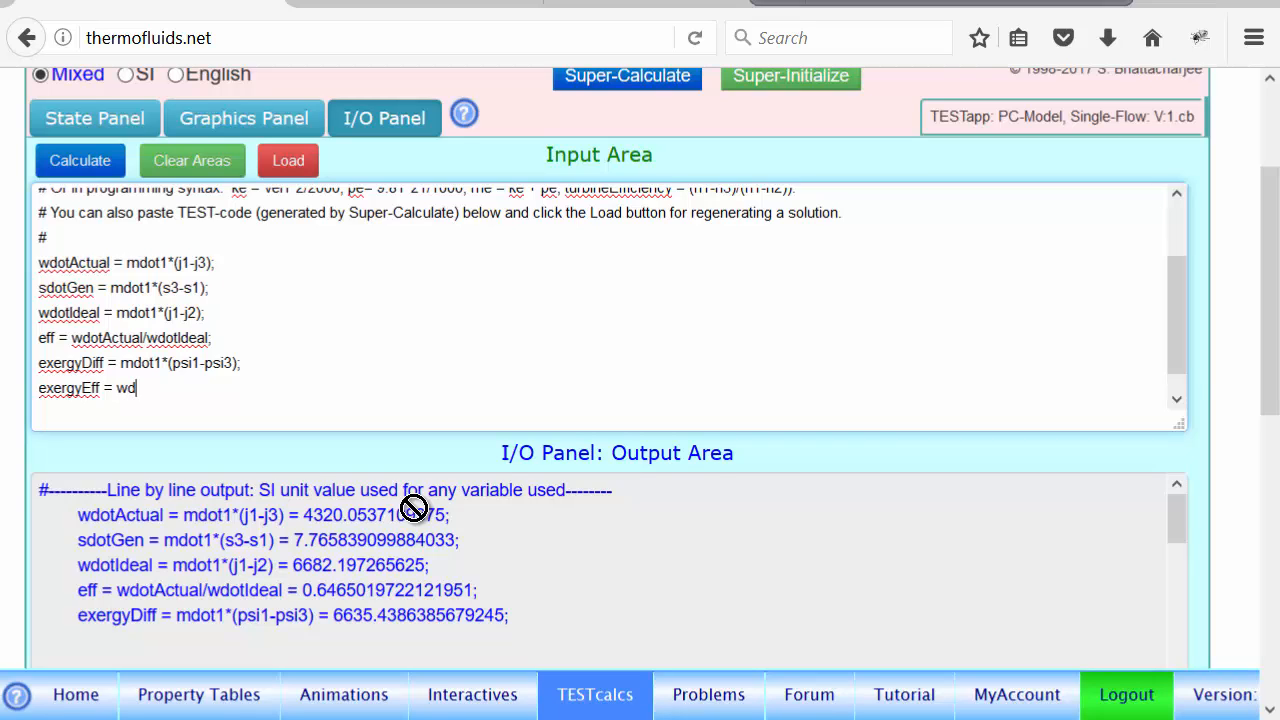
{"action": "type", "text": "otActual/e"}
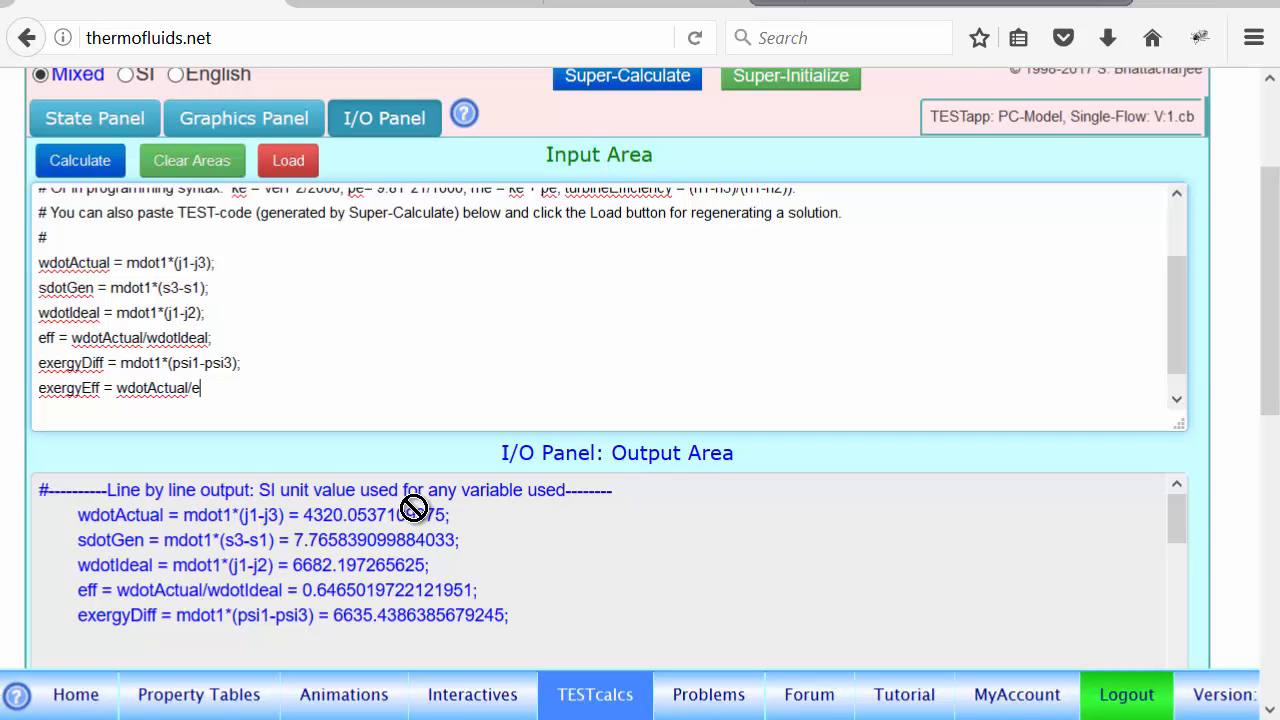
{"action": "type", "text": "xergyDiff;"}
{"action": "key", "text": "Return"}
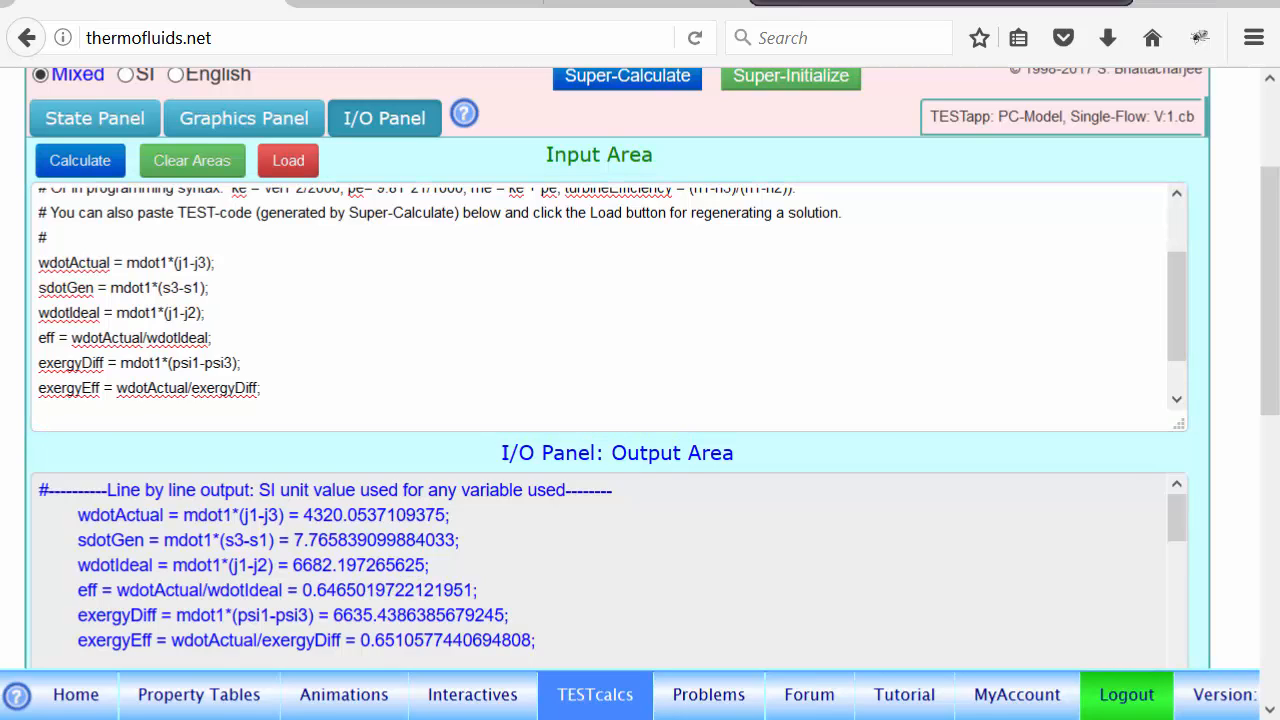
{"action": "left_click_drag", "start_coordinate": [391, 625], "coordinate": [372, 629]}
{"action": "mouse_move", "coordinate": [347, 590]}
{"action": "left_mouse_down"}
{"action": "mouse_move", "coordinate": [312, 600]}
{"action": "mouse_move", "coordinate": [350, 575]}
{"action": "left_mouse_up"}
{"action": "left_click", "coordinate": [488, 592]}
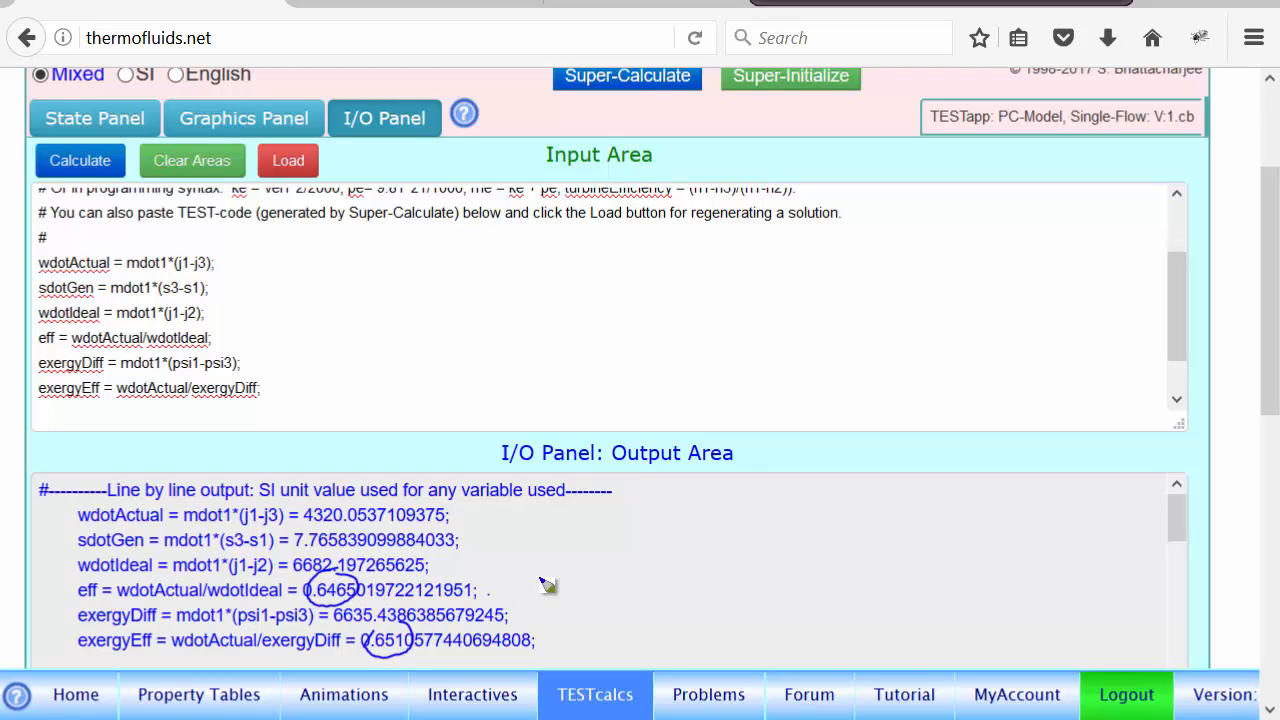
{"action": "mouse_move", "coordinate": [570, 571]}
{"action": "left_mouse_down"}
{"action": "mouse_move", "coordinate": [484, 593]}
{"action": "mouse_move", "coordinate": [510, 604]}
{"action": "left_mouse_up"}
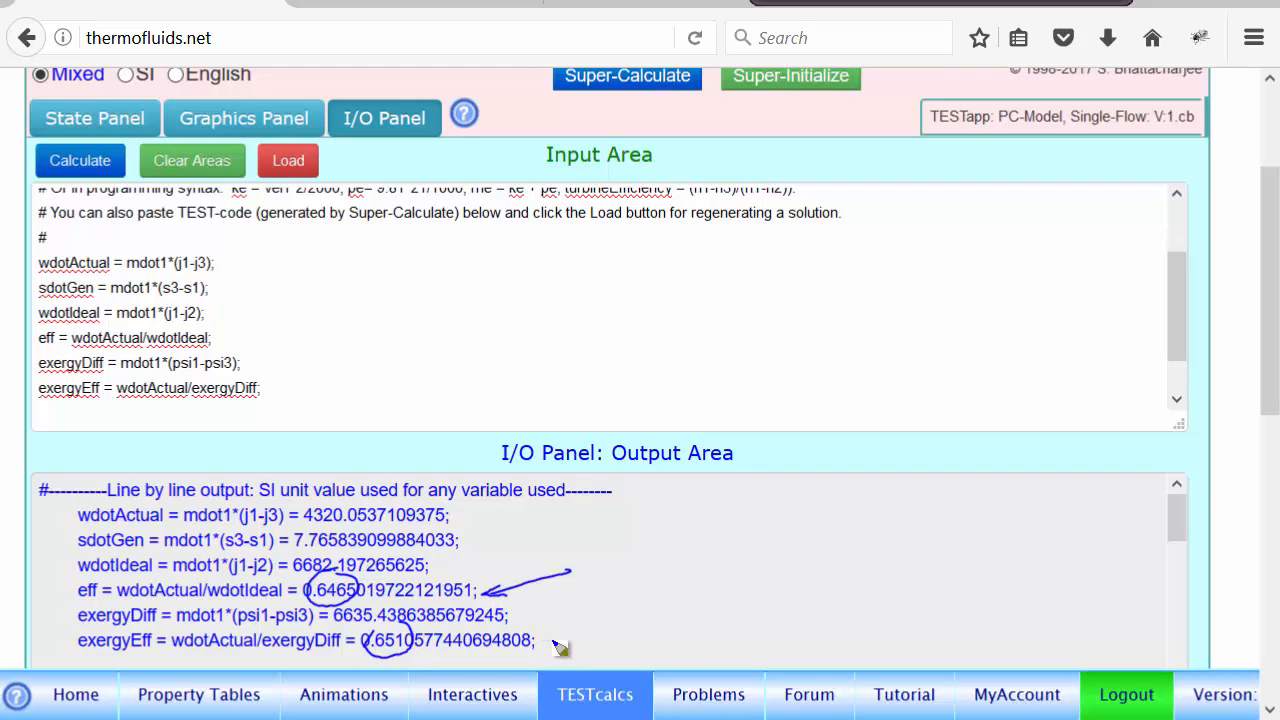
{"action": "mouse_move", "coordinate": [553, 640]}
{"action": "left_mouse_down"}
{"action": "mouse_move", "coordinate": [655, 620]}
{"action": "mouse_move", "coordinate": [553, 638]}
{"action": "mouse_move", "coordinate": [580, 641]}
{"action": "left_mouse_up"}
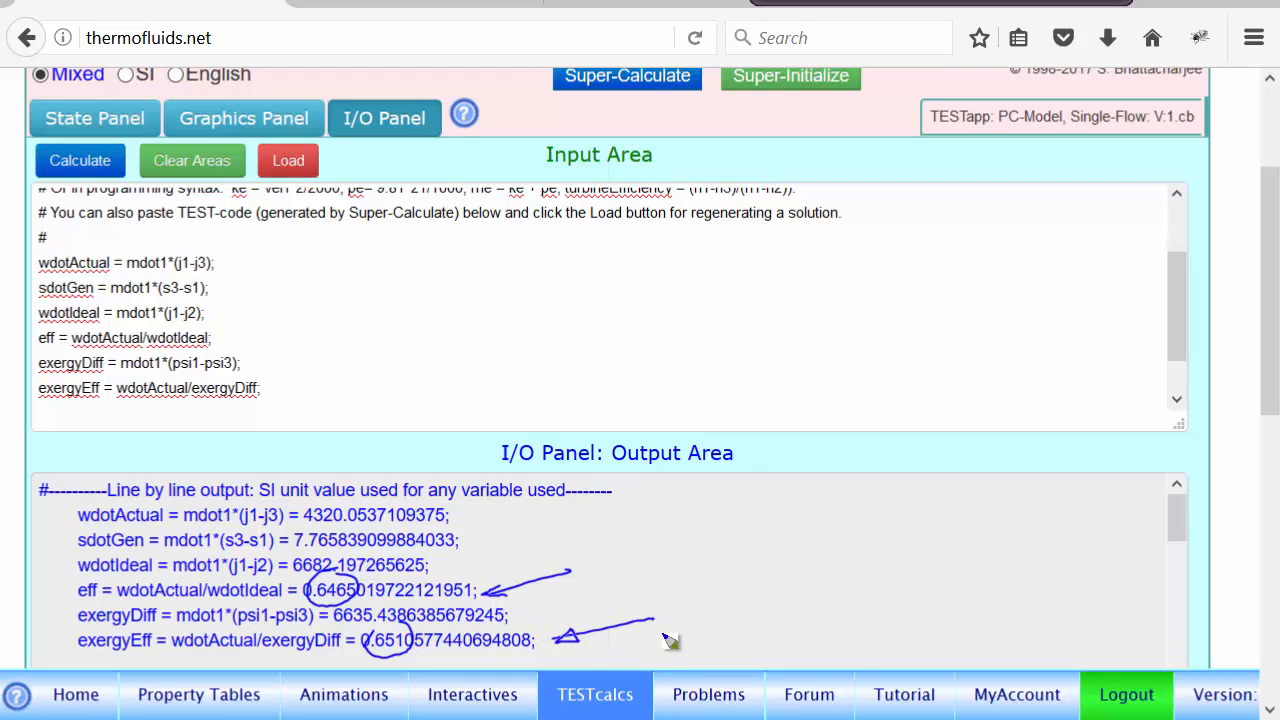
{"action": "left_click_drag", "start_coordinate": [693, 593], "coordinate": [680, 632]}
{"action": "mouse_move", "coordinate": [692, 634]}
{"action": "left_mouse_down"}
{"action": "mouse_move", "coordinate": [697, 583]}
{"action": "mouse_move", "coordinate": [678, 581]}
{"action": "left_mouse_up"}
{"action": "mouse_move", "coordinate": [597, 548]}
{"action": "left_mouse_down"}
{"action": "mouse_move", "coordinate": [587, 564]}
{"action": "mouse_move", "coordinate": [612, 559]}
{"action": "left_mouse_up"}
{"action": "mouse_move", "coordinate": [604, 547]}
{"action": "left_mouse_down"}
{"action": "mouse_move", "coordinate": [603, 578]}
{"action": "mouse_move", "coordinate": [587, 585]}
{"action": "mouse_move", "coordinate": [620, 540]}
{"action": "left_mouse_up"}
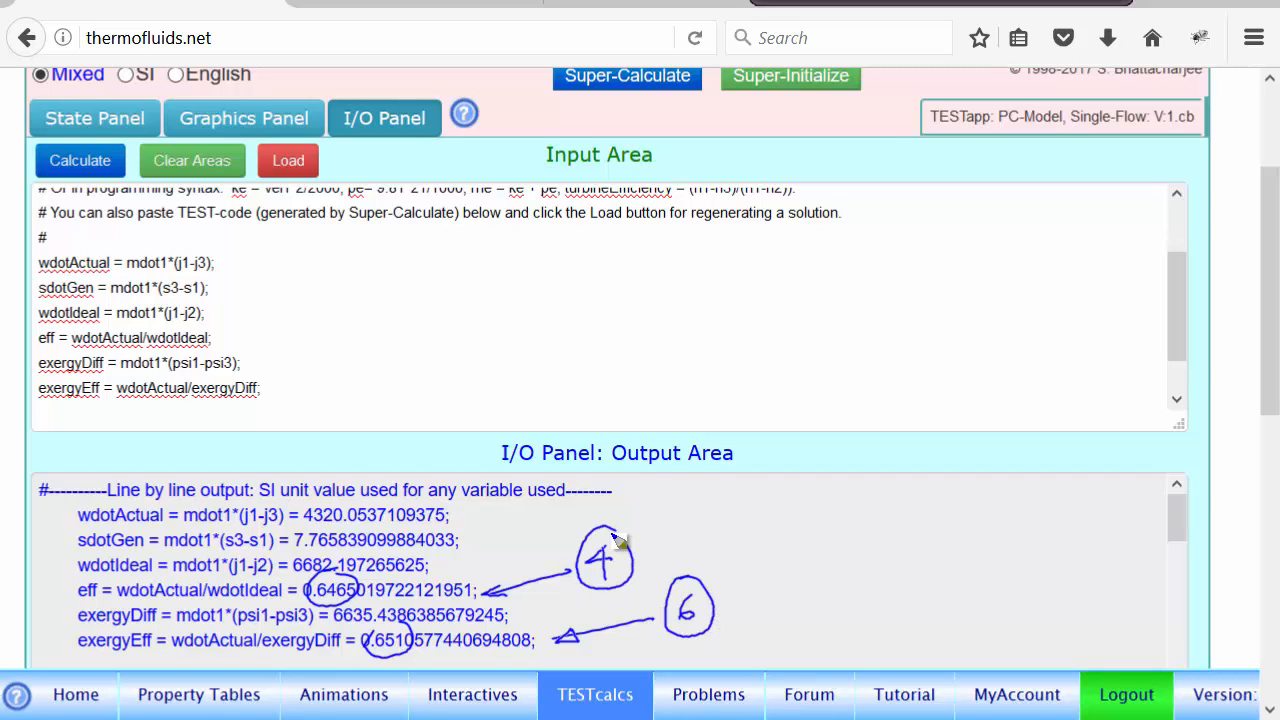